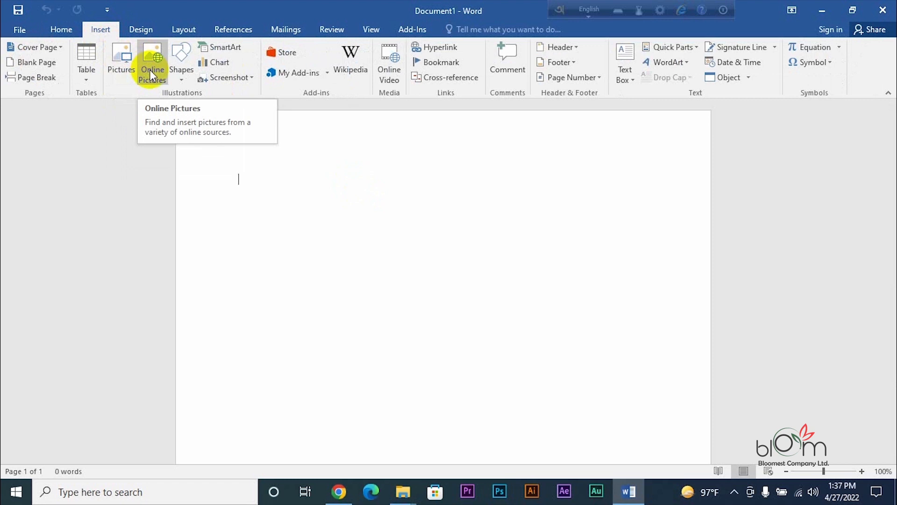
- Pick the Oval from the Shapes gallery and draw a 1.69" blue circle on the page
{"action": "left_click", "coordinate": [181, 60]}
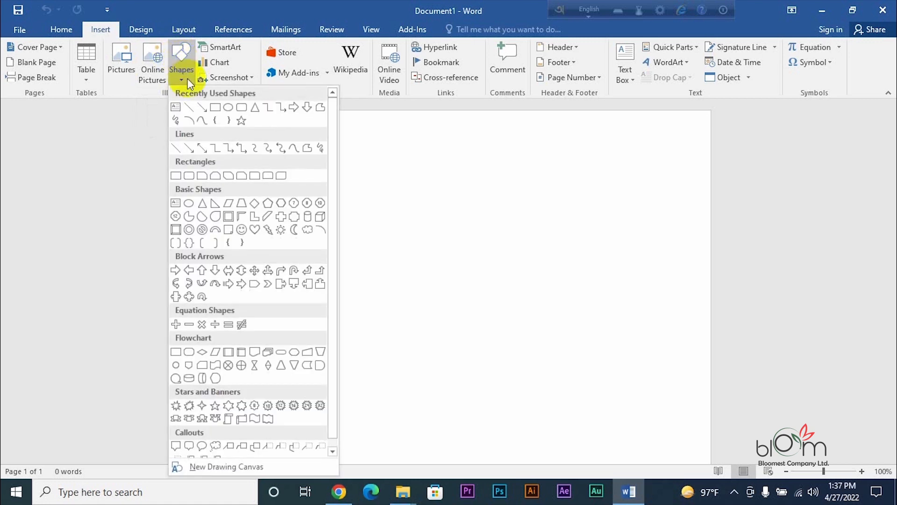
{"action": "mouse_move", "coordinate": [335, 115]}
{"action": "left_mouse_down"}
{"action": "mouse_move", "coordinate": [346, 204]}
{"action": "mouse_move", "coordinate": [325, 120]}
{"action": "left_mouse_up"}
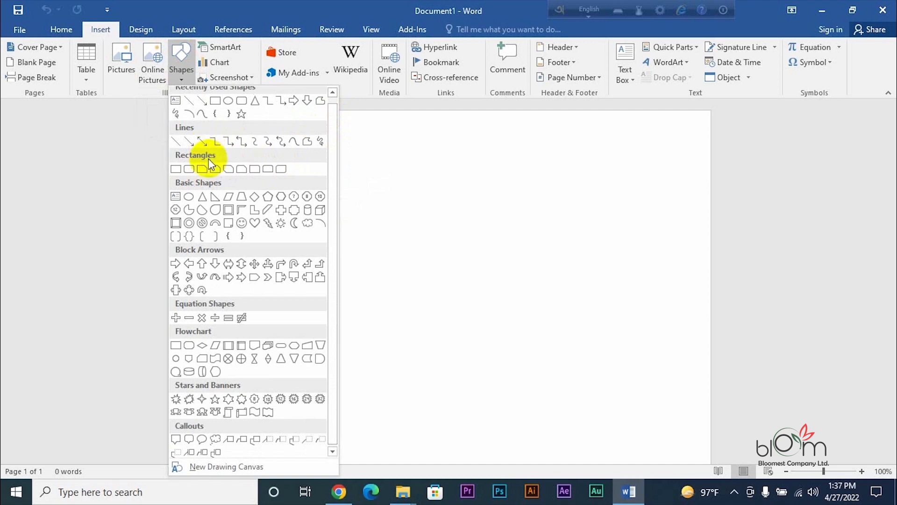
{"action": "left_click", "coordinate": [189, 197]}
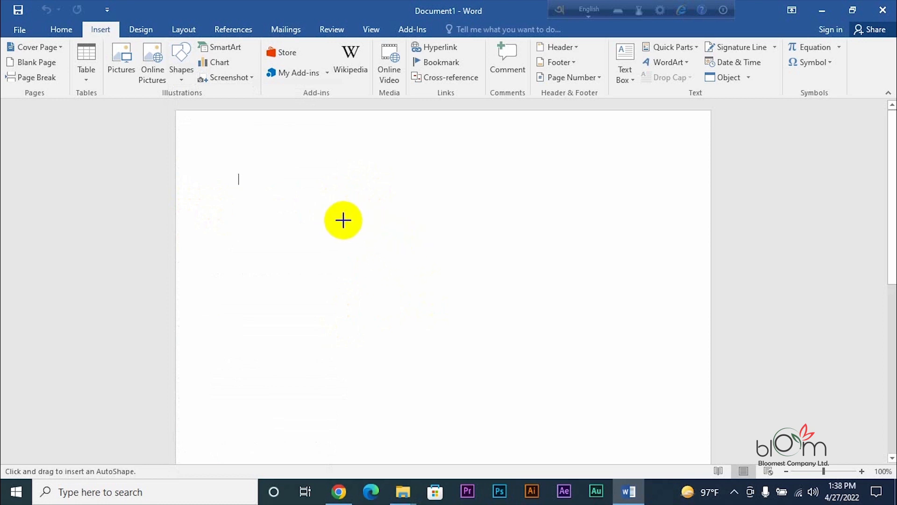
{"action": "mouse_move", "coordinate": [343, 220]}
{"action": "left_mouse_down"}
{"action": "mouse_move", "coordinate": [420, 286]}
{"action": "mouse_move", "coordinate": [447, 327]}
{"action": "left_mouse_up"}
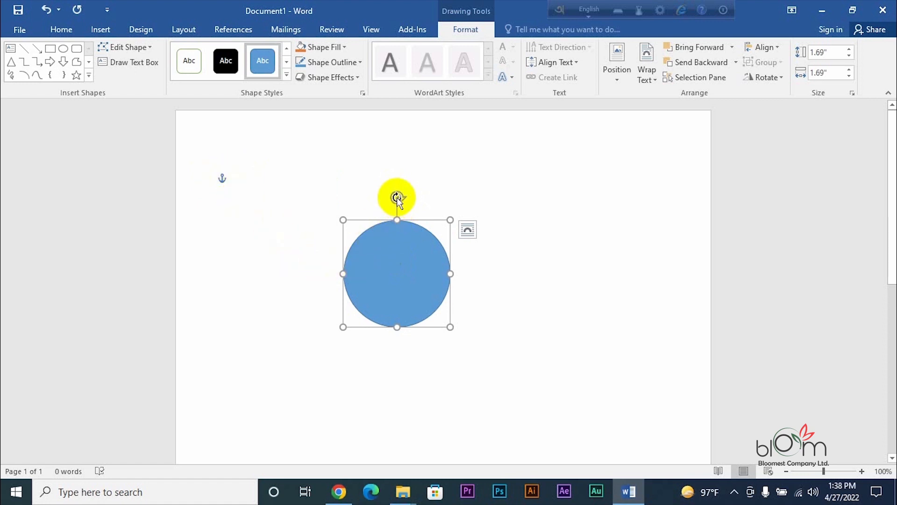
- Try rotating the 1.69" blue circle with its rotation handle, leaving it upright
{"action": "mouse_move", "coordinate": [401, 194]}
{"action": "left_mouse_down"}
{"action": "mouse_move", "coordinate": [457, 266]}
{"action": "mouse_move", "coordinate": [467, 304]}
{"action": "mouse_move", "coordinate": [450, 347]}
{"action": "mouse_move", "coordinate": [391, 346]}
{"action": "mouse_move", "coordinate": [364, 331]}
{"action": "mouse_move", "coordinate": [337, 296]}
{"action": "mouse_move", "coordinate": [326, 257]}
{"action": "mouse_move", "coordinate": [335, 208]}
{"action": "mouse_move", "coordinate": [362, 186]}
{"action": "mouse_move", "coordinate": [433, 196]}
{"action": "mouse_move", "coordinate": [457, 219]}
{"action": "mouse_move", "coordinate": [466, 255]}
{"action": "mouse_move", "coordinate": [448, 305]}
{"action": "mouse_move", "coordinate": [411, 330]}
{"action": "mouse_move", "coordinate": [344, 316]}
{"action": "mouse_move", "coordinate": [312, 276]}
{"action": "mouse_move", "coordinate": [325, 225]}
{"action": "mouse_move", "coordinate": [391, 202]}
{"action": "mouse_move", "coordinate": [443, 213]}
{"action": "mouse_move", "coordinate": [415, 186]}
{"action": "mouse_move", "coordinate": [306, 227]}
{"action": "mouse_move", "coordinate": [312, 296]}
{"action": "mouse_move", "coordinate": [390, 338]}
{"action": "mouse_move", "coordinate": [459, 340]}
{"action": "mouse_move", "coordinate": [502, 307]}
{"action": "mouse_move", "coordinate": [451, 192]}
{"action": "mouse_move", "coordinate": [364, 162]}
{"action": "mouse_move", "coordinate": [419, 192]}
{"action": "mouse_move", "coordinate": [389, 178]}
{"action": "mouse_move", "coordinate": [395, 183]}
{"action": "left_mouse_up"}
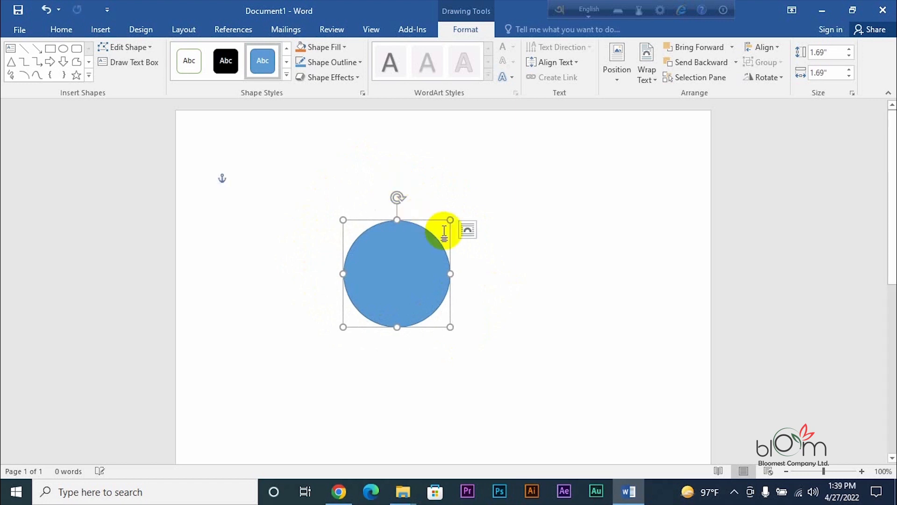
- Check the circle's Layout Options, then move the circle higher and further right
{"action": "left_click", "coordinate": [470, 232]}
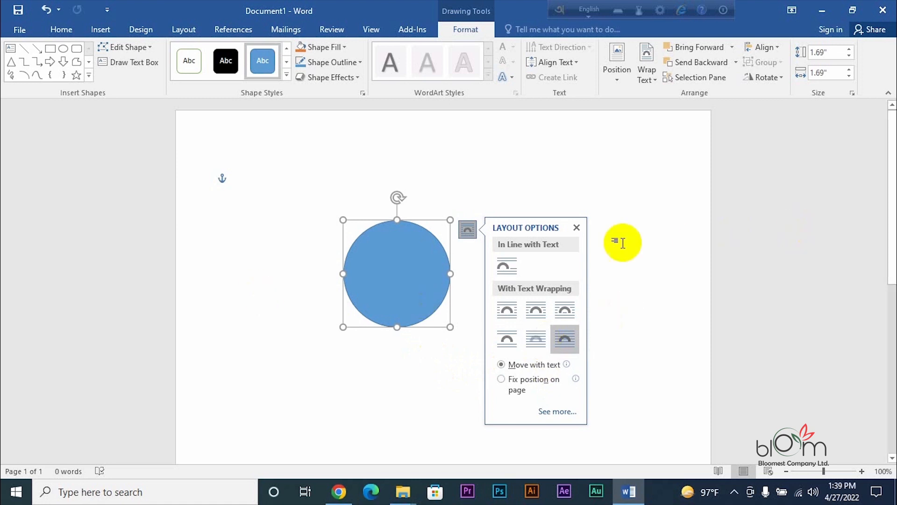
{"action": "left_click", "coordinate": [576, 228]}
{"action": "left_click_drag", "start_coordinate": [398, 286], "coordinate": [521, 226]}
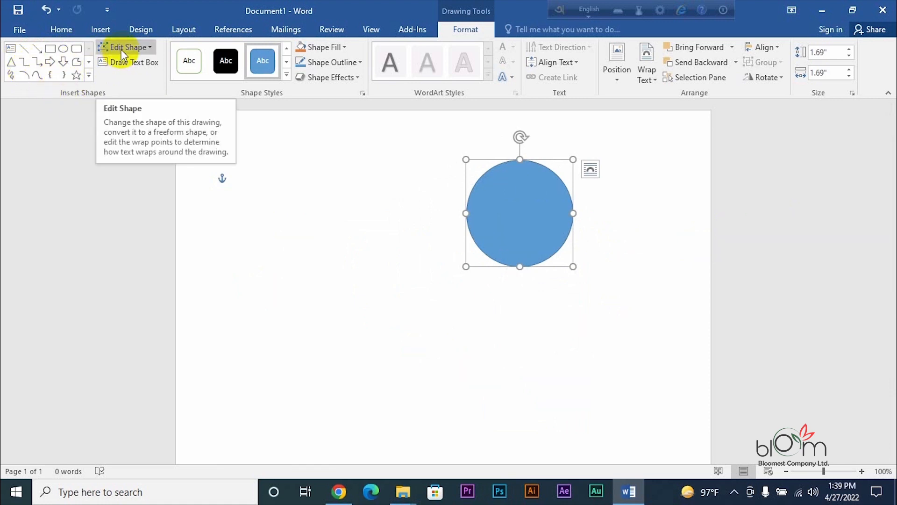
- Change the circle into a Decagon, then into a Down Arrow Callout
{"action": "left_click", "coordinate": [142, 48]}
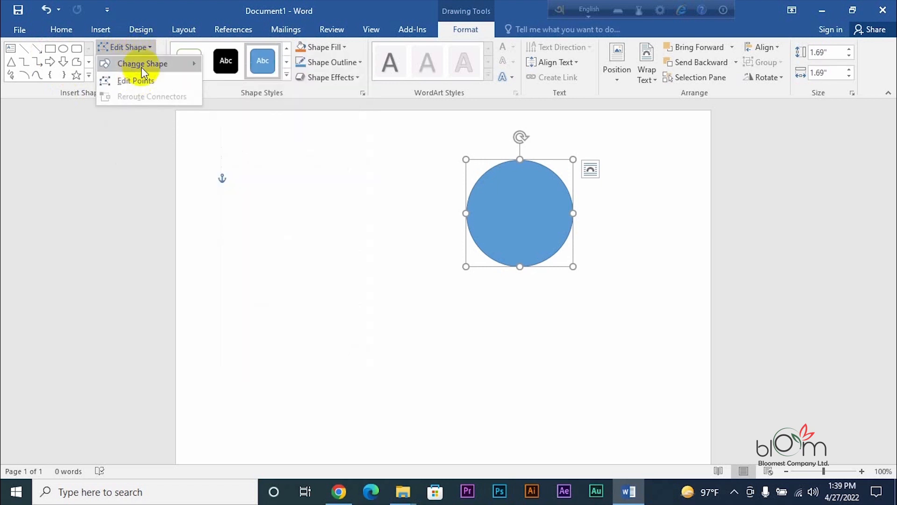
{"action": "mouse_move", "coordinate": [141, 66]}
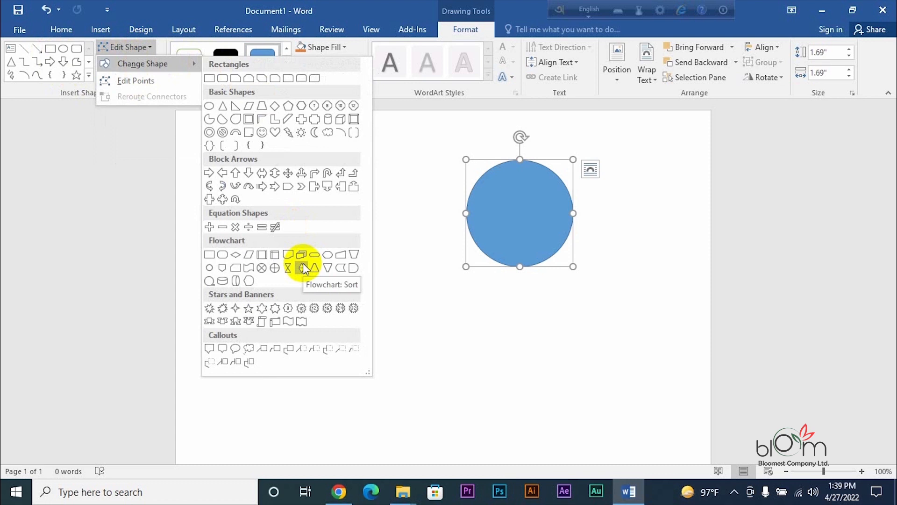
{"action": "left_click", "coordinate": [340, 112]}
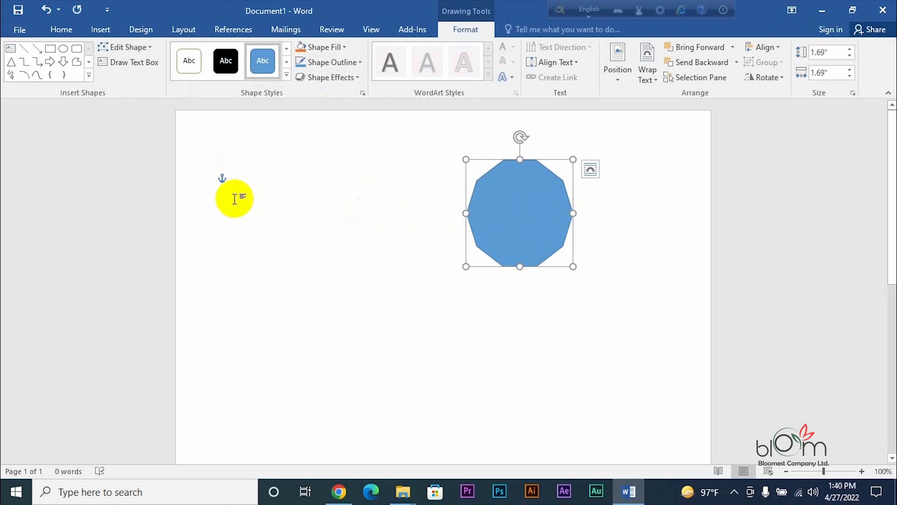
{"action": "left_click", "coordinate": [145, 46]}
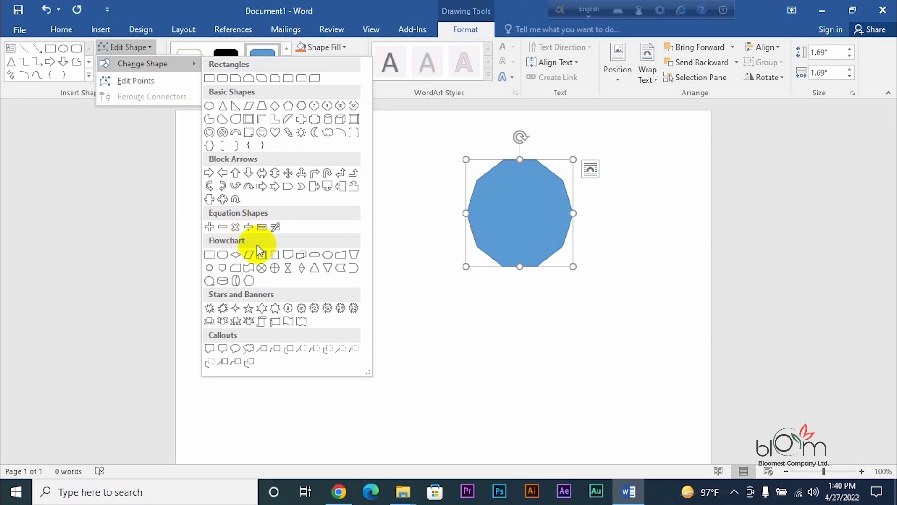
{"action": "left_click", "coordinate": [327, 187]}
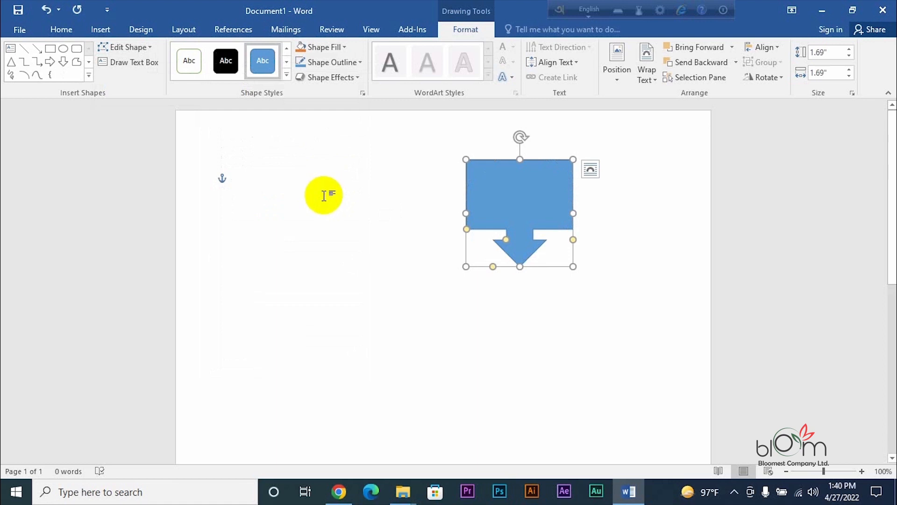
{"action": "left_click", "coordinate": [151, 46]}
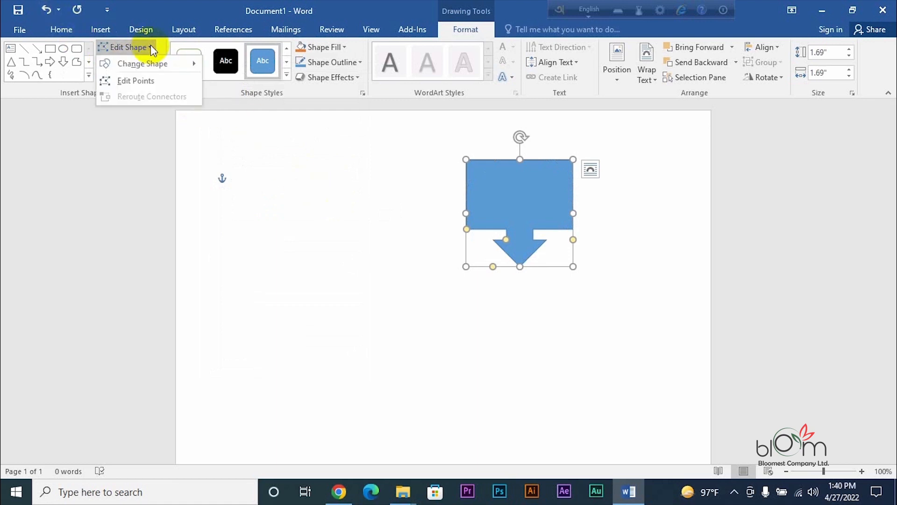
- Edit the callout's points to slant the top edges and lengthen the arrow tip downward
{"action": "left_click", "coordinate": [146, 84]}
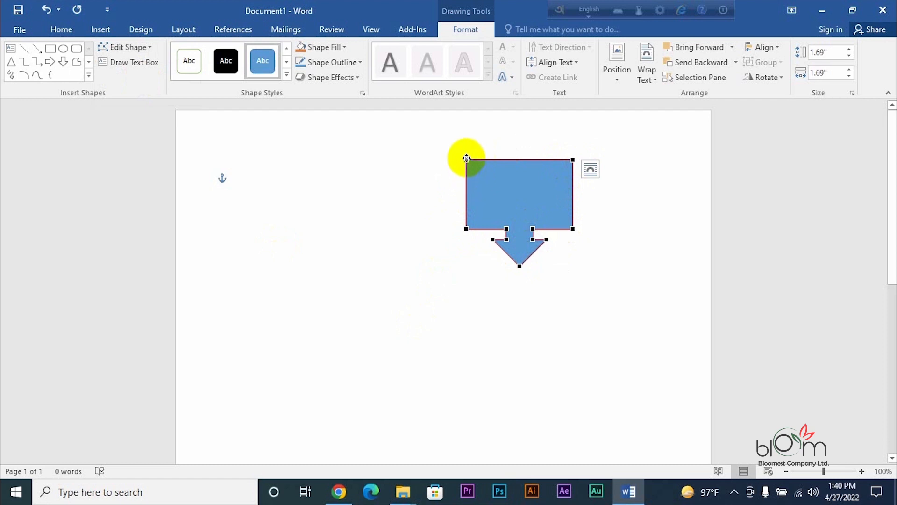
{"action": "left_click_drag", "start_coordinate": [467, 158], "coordinate": [490, 182]}
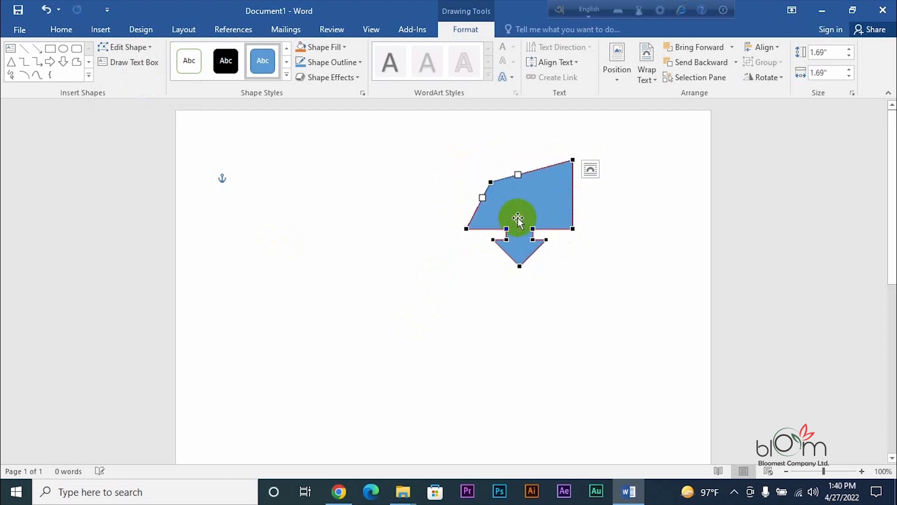
{"action": "left_click_drag", "start_coordinate": [572, 229], "coordinate": [586, 211]}
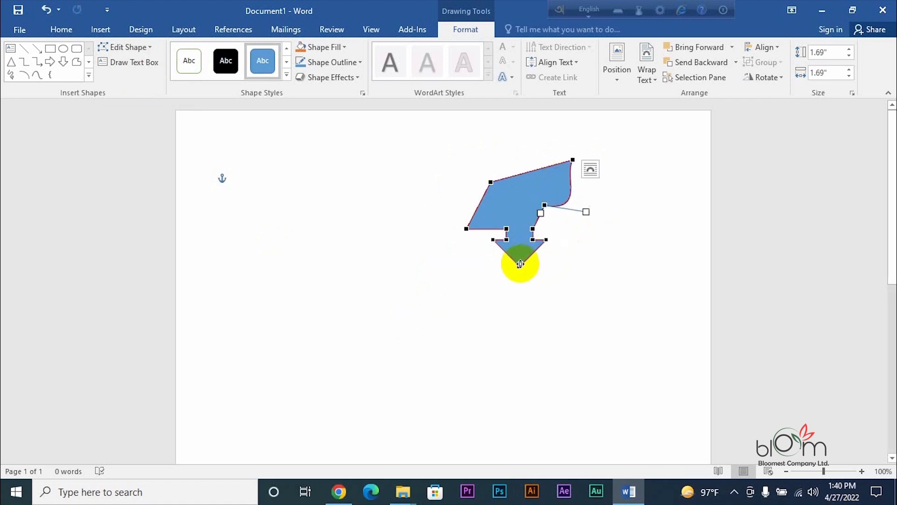
{"action": "left_click_drag", "start_coordinate": [520, 266], "coordinate": [510, 302]}
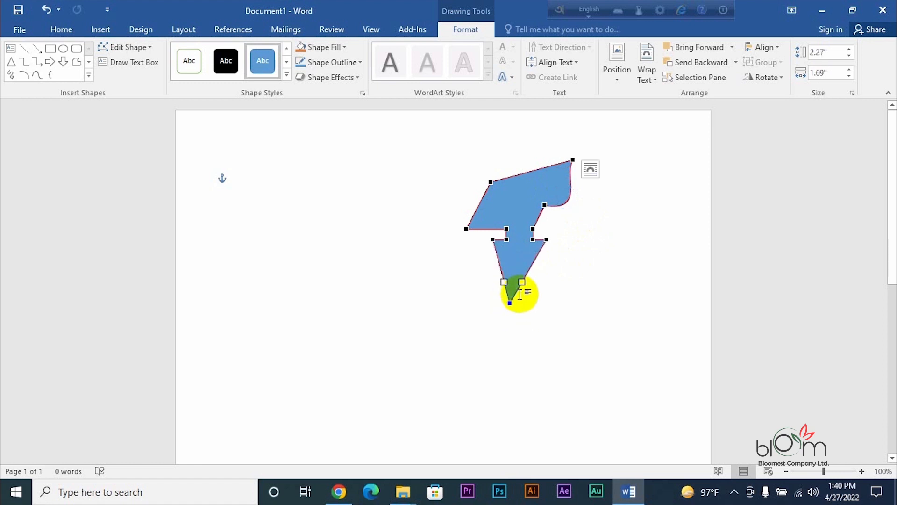
- Curve and bulge out the lower left and right sides, making the shape 2.34" by 1.69"
{"action": "left_click_drag", "start_coordinate": [526, 283], "coordinate": [553, 312]}
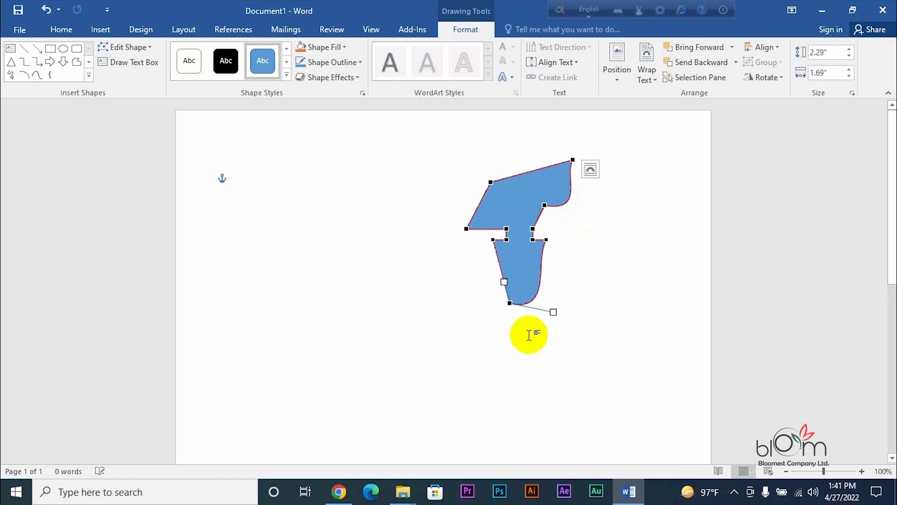
{"action": "left_click_drag", "start_coordinate": [503, 282], "coordinate": [482, 317]}
{"action": "left_click_drag", "start_coordinate": [553, 312], "coordinate": [598, 320]}
{"action": "left_click_drag", "start_coordinate": [482, 318], "coordinate": [458, 323]}
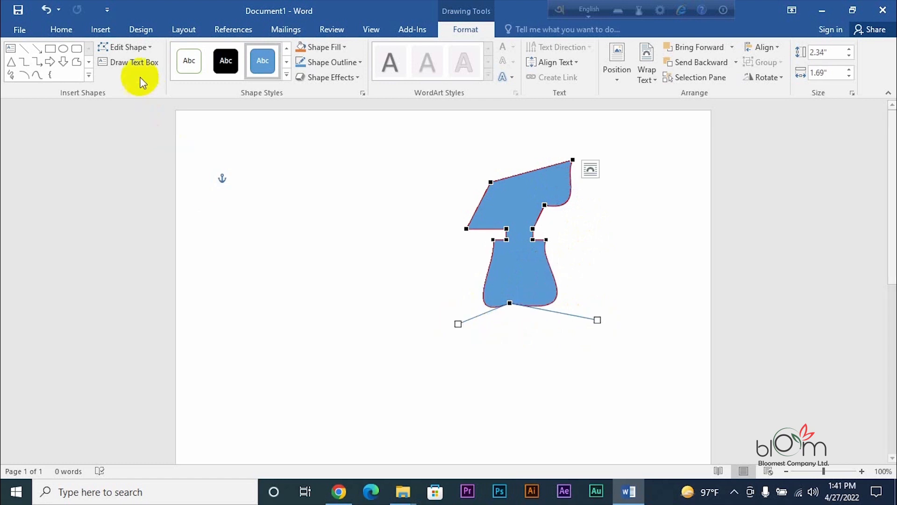
{"action": "left_click", "coordinate": [146, 50]}
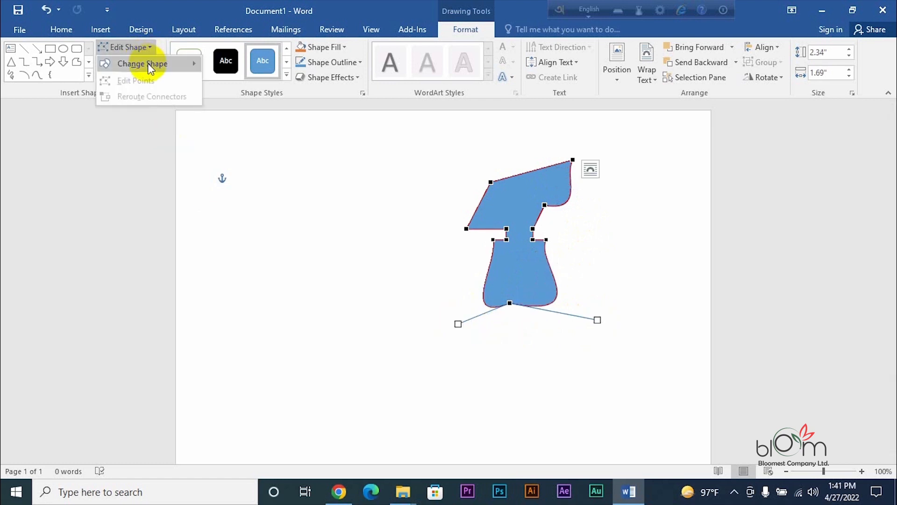
{"action": "mouse_move", "coordinate": [148, 63]}
{"action": "left_click", "coordinate": [511, 206]}
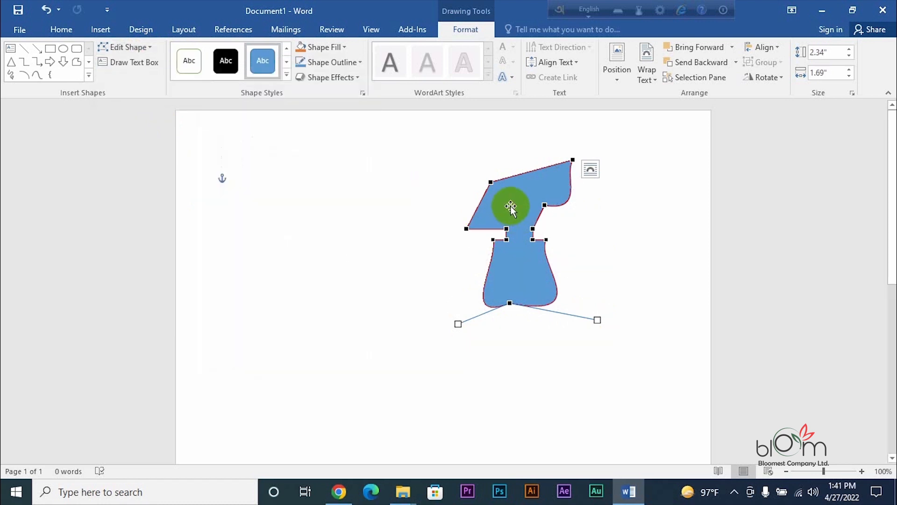
- Draw a 1.04" by 0.85" text box left of the freeform containing 'I am am'
{"action": "left_click", "coordinate": [134, 63]}
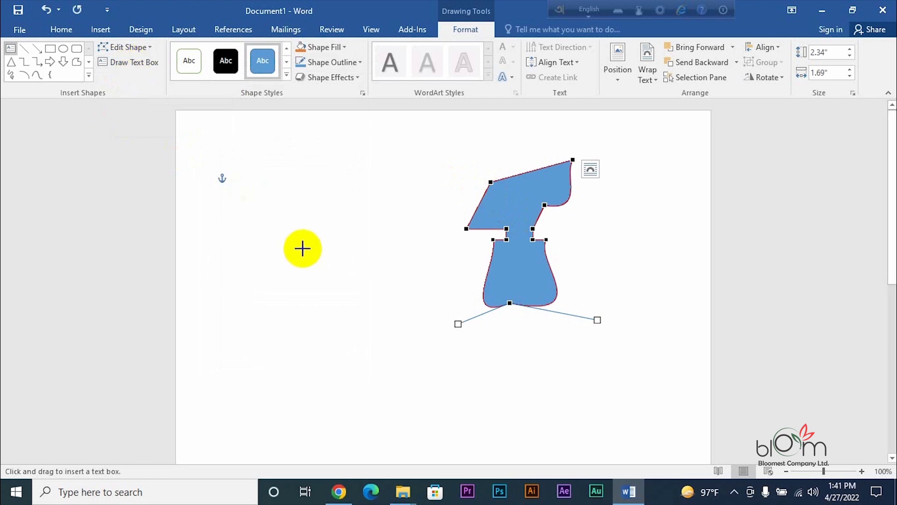
{"action": "left_click_drag", "start_coordinate": [297, 239], "coordinate": [351, 304]}
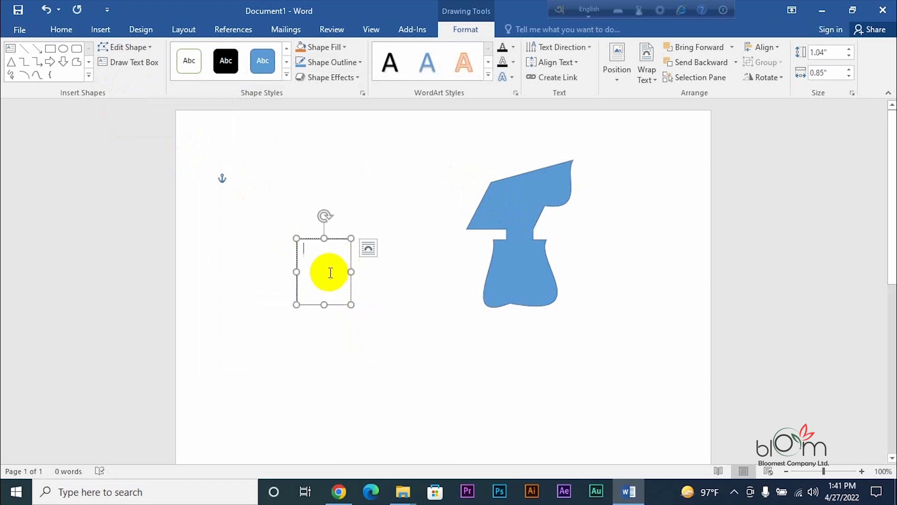
{"action": "type", "text": "i"}
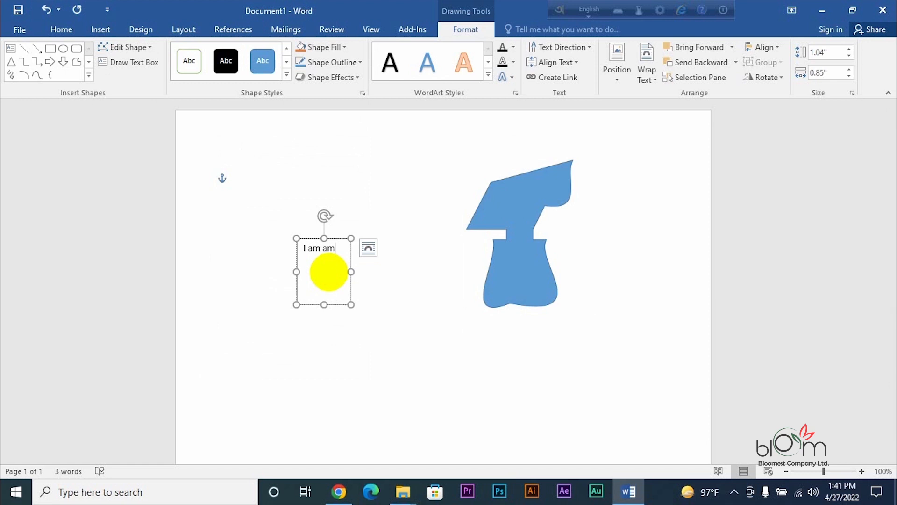
{"action": "left_click", "coordinate": [126, 67]}
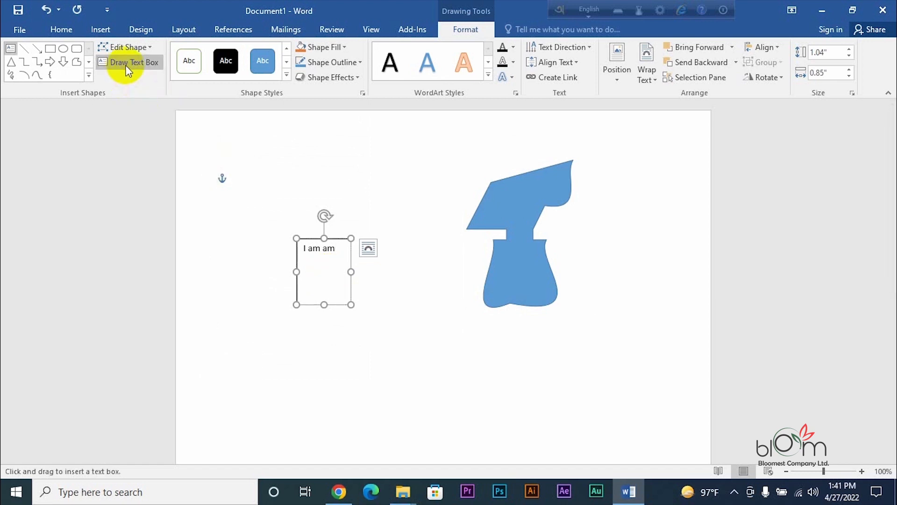
{"action": "left_click", "coordinate": [126, 67]}
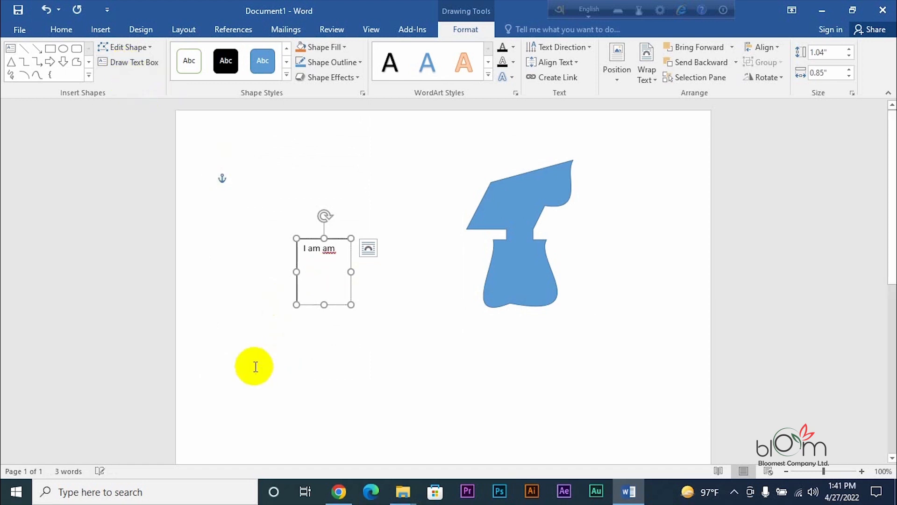
{"action": "left_click", "coordinate": [508, 273]}
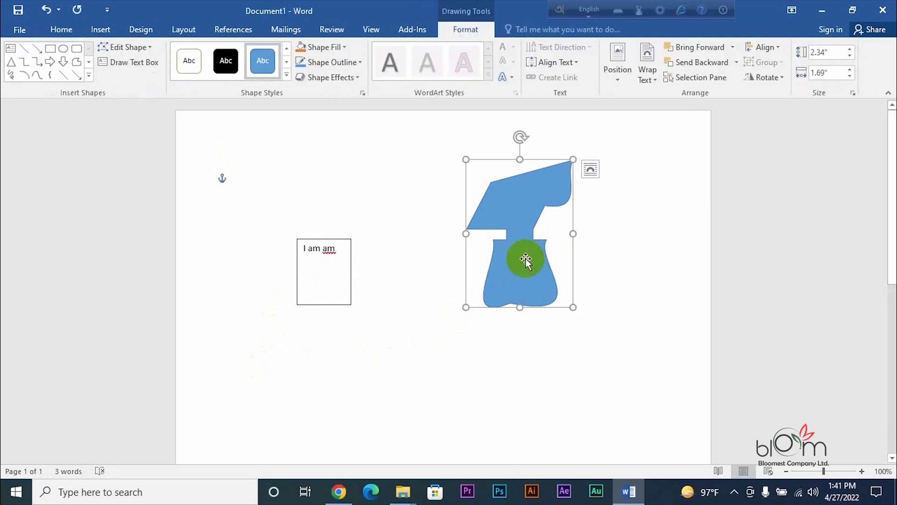
- Delete the blue freeform shape and clear the text box's text
{"action": "key", "text": "Delete"}
{"action": "left_click", "coordinate": [326, 267]}
{"action": "key", "text": "BackSpace"}
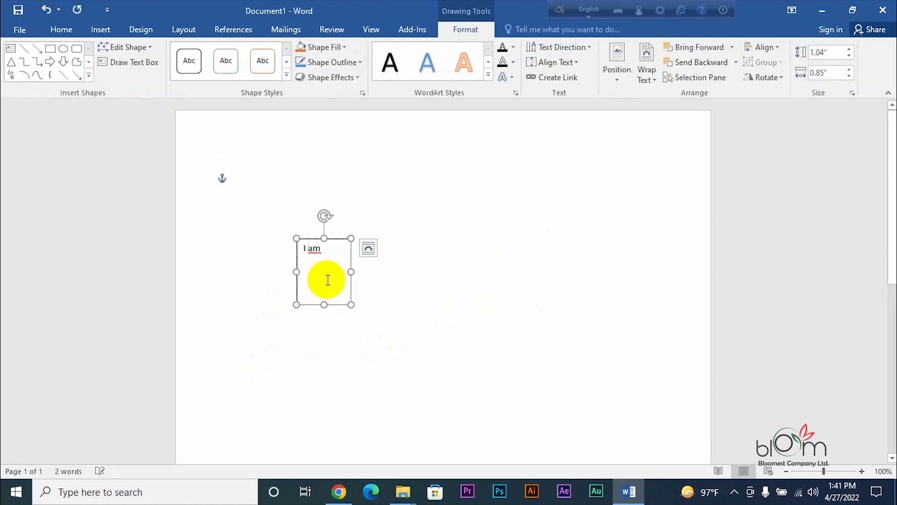
{"action": "key", "text": "BackSpace"}
{"action": "key", "text": "BackSpace"}
{"action": "key", "text": "BackSpace"}
{"action": "left_click", "coordinate": [338, 249]}
{"action": "key", "text": "BackSpace"}
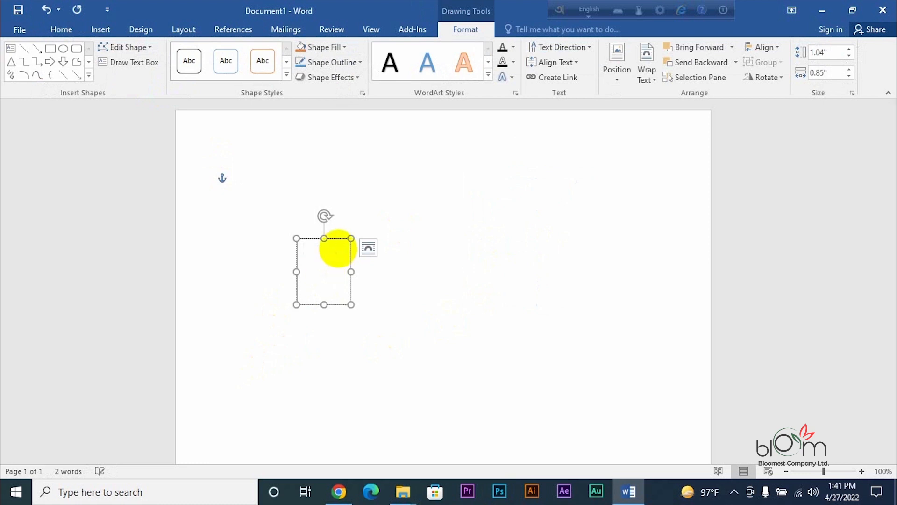
{"action": "key", "text": "BackSpace"}
{"action": "key", "text": "BackSpace"}
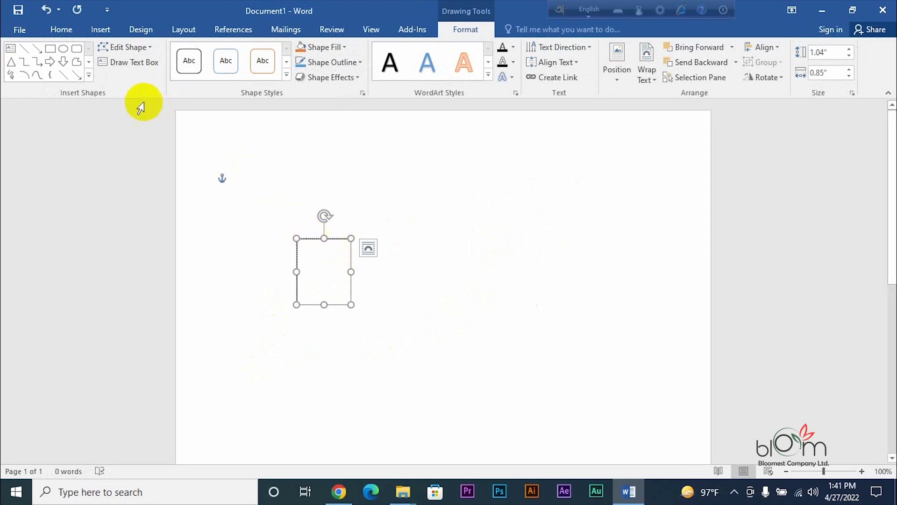
- Give the text box a thin blue outline, type 'hgh', and enlarge it to 1.52" by 1.41"
{"action": "left_click", "coordinate": [228, 62]}
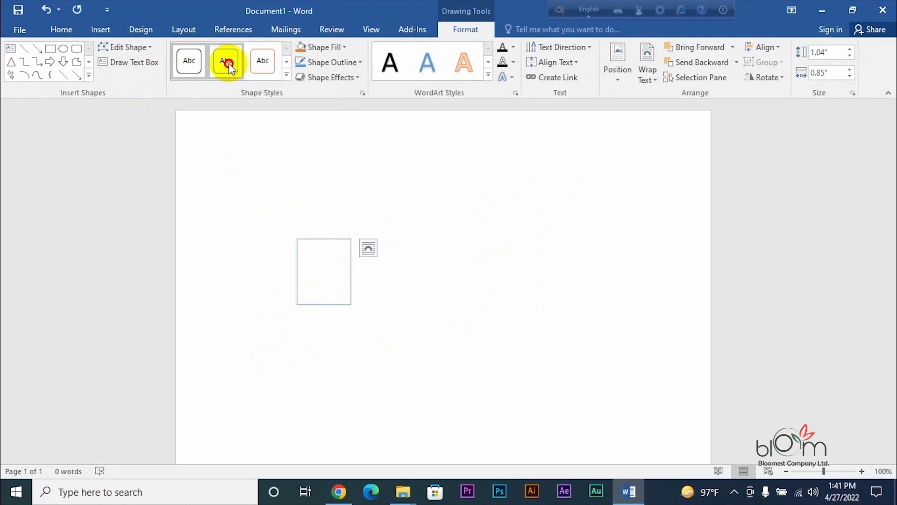
{"action": "left_click", "coordinate": [315, 264]}
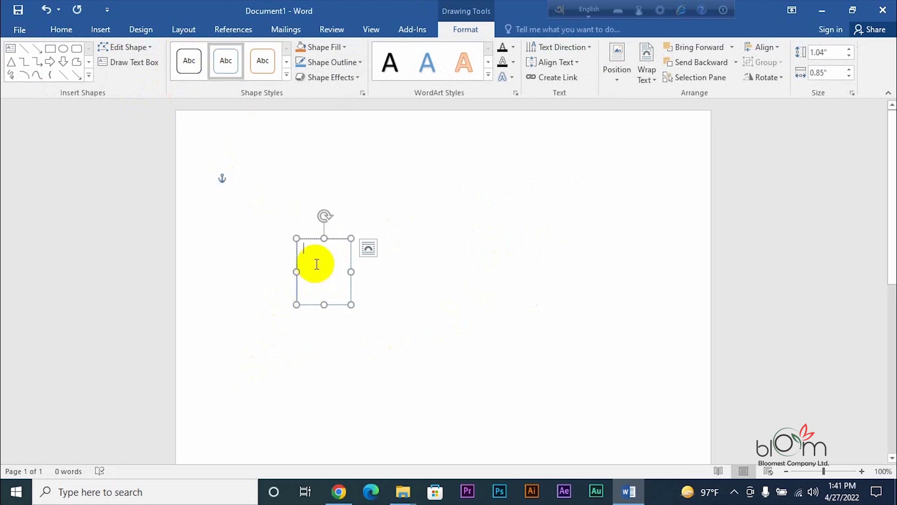
{"action": "type", "text": "hgh"}
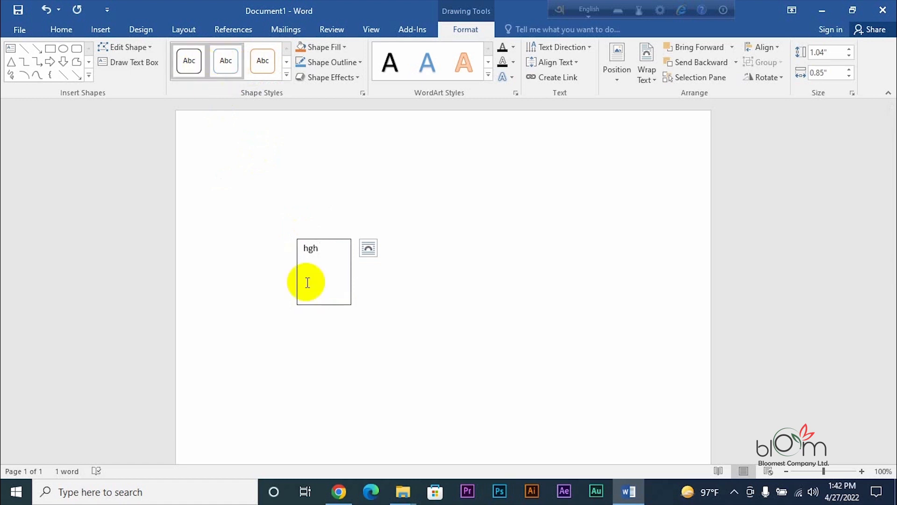
{"action": "left_click_drag", "start_coordinate": [351, 305], "coordinate": [387, 334]}
- Preview outline and orange Shape Styles presets, then apply the grey filled style to the text box
{"action": "left_click", "coordinate": [189, 69]}
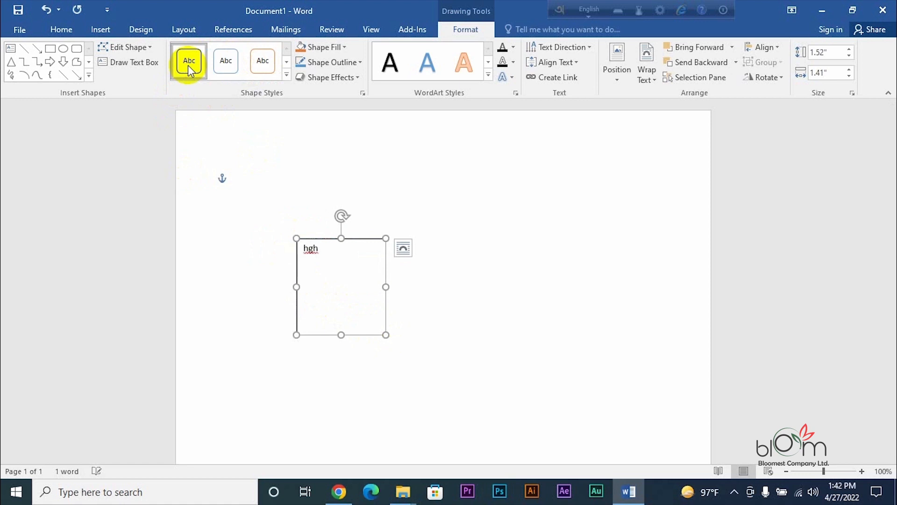
{"action": "left_click", "coordinate": [216, 61]}
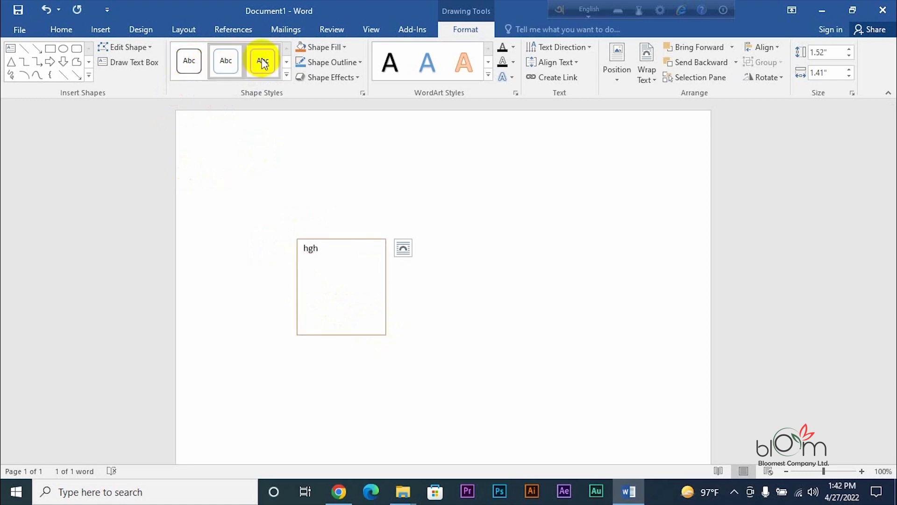
{"action": "left_click", "coordinate": [286, 62]}
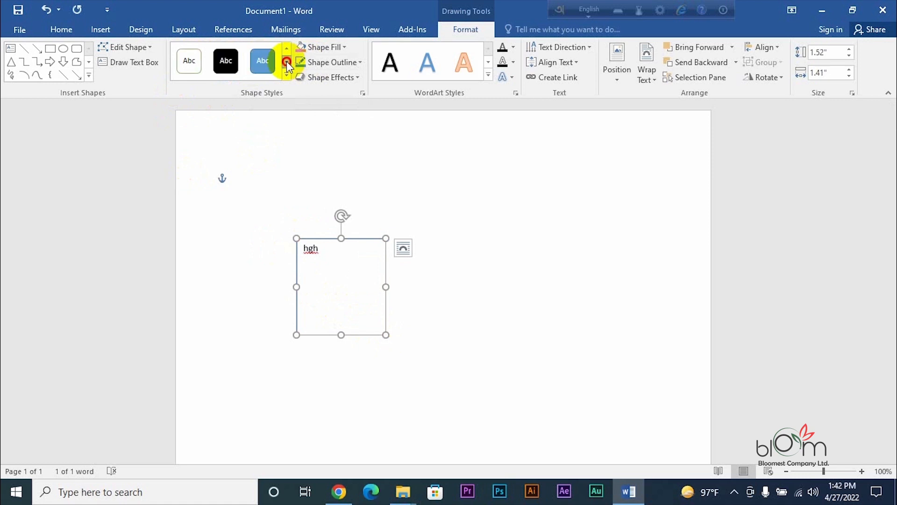
{"action": "left_click", "coordinate": [286, 61]}
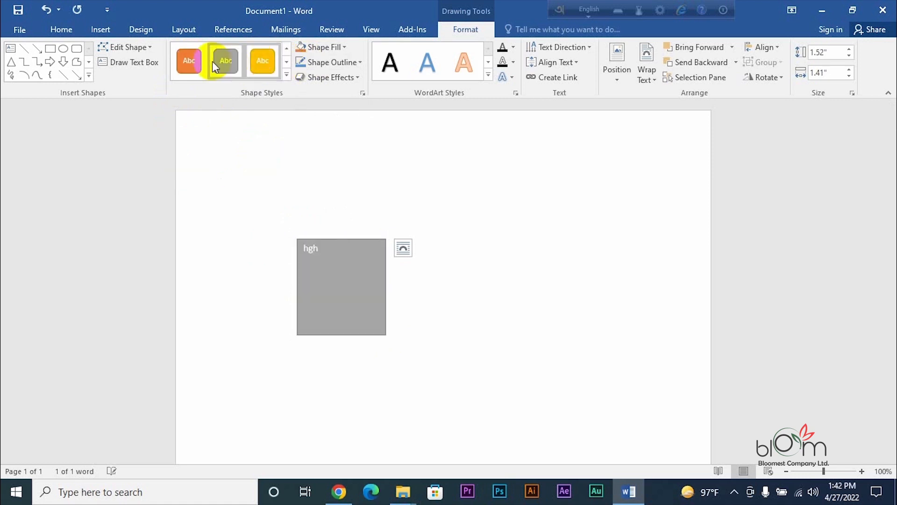
{"action": "left_click", "coordinate": [196, 63]}
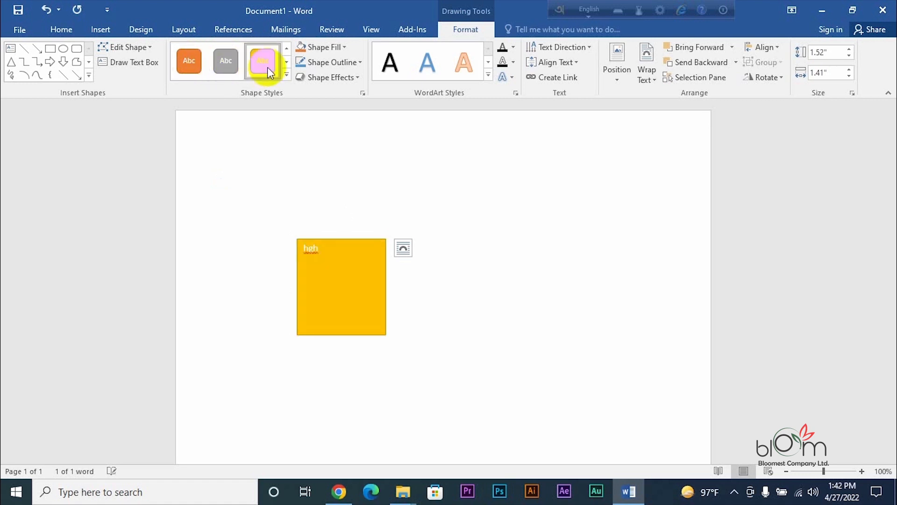
{"action": "left_click", "coordinate": [235, 67]}
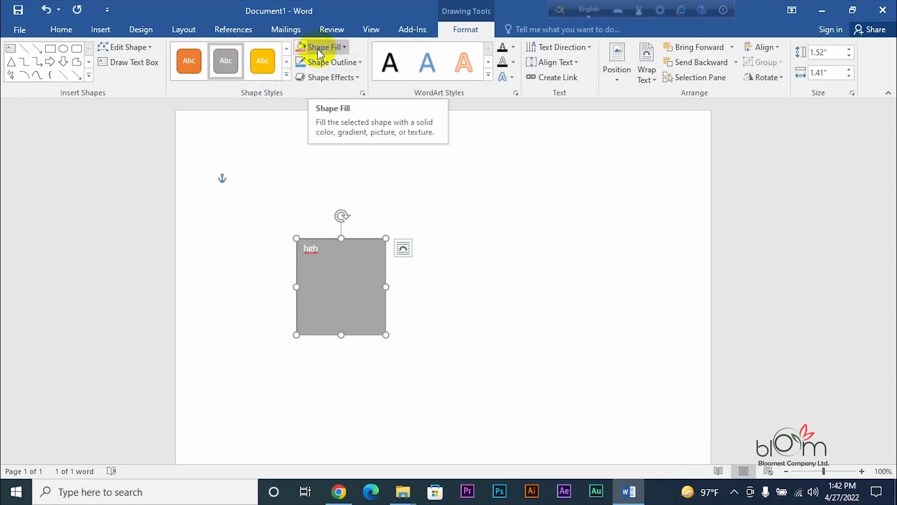
{"action": "left_click", "coordinate": [285, 63]}
{"action": "left_click", "coordinate": [285, 63]}
{"action": "left_click", "coordinate": [286, 63]}
{"action": "left_click", "coordinate": [285, 63]}
{"action": "left_click", "coordinate": [286, 63]}
{"action": "left_click", "coordinate": [285, 63]}
{"action": "left_click", "coordinate": [286, 63]}
{"action": "left_click", "coordinate": [285, 64]}
{"action": "left_click", "coordinate": [285, 63]}
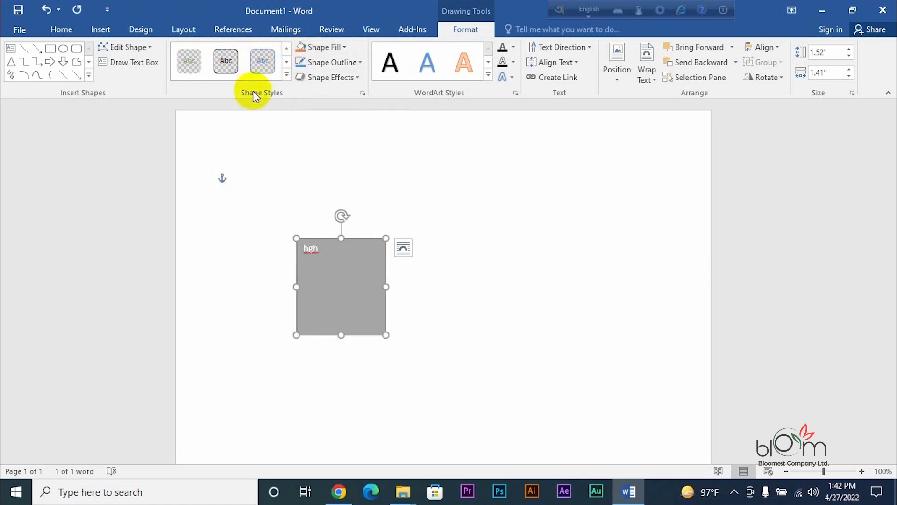
- Open and close the Format Shape pane and the full shape styles gallery without changes
{"action": "left_click", "coordinate": [363, 92]}
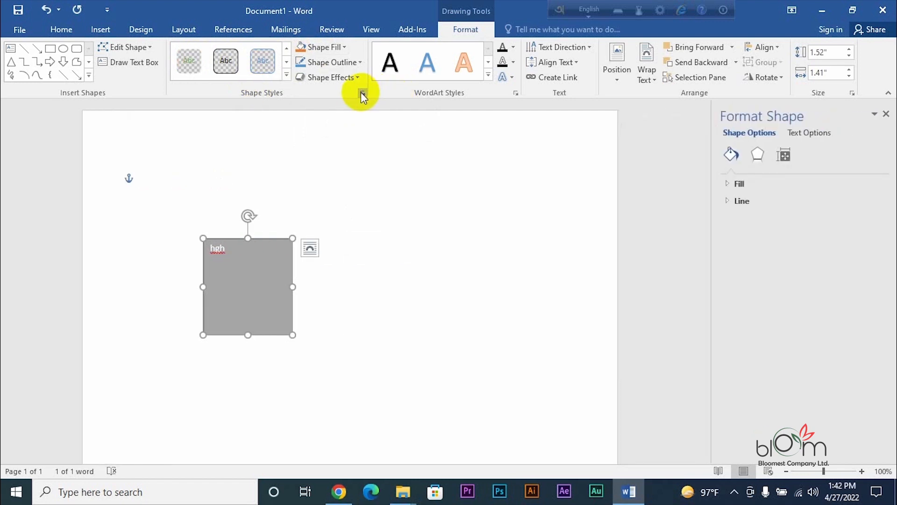
{"action": "left_click", "coordinate": [284, 73]}
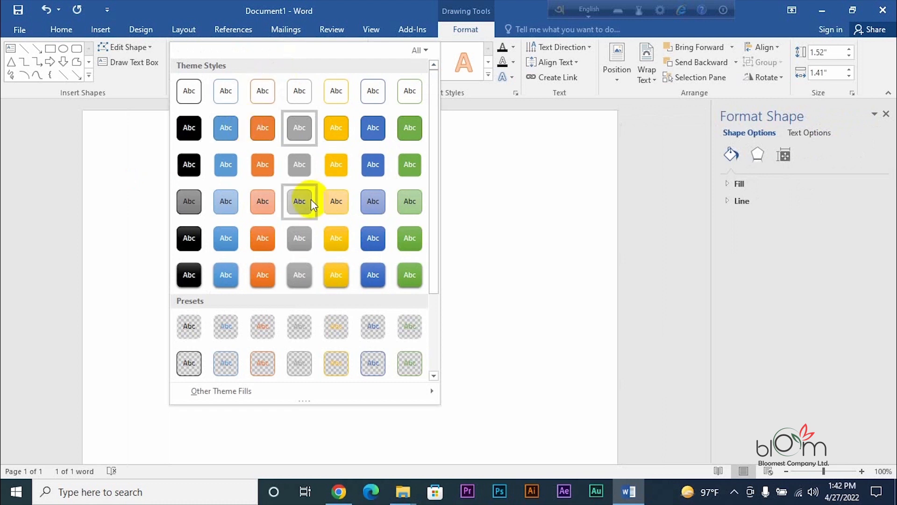
{"action": "scroll", "coordinate": [310, 199], "scroll_direction": "down", "scroll_amount": 3}
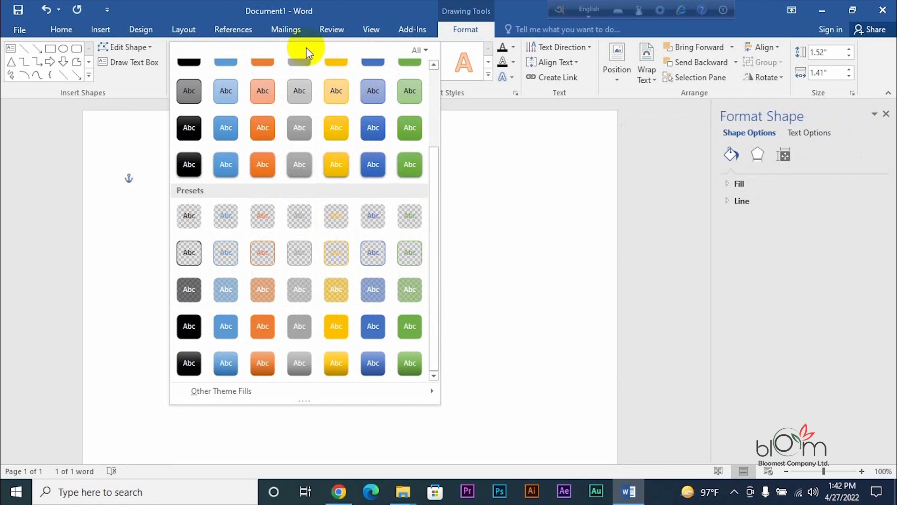
{"action": "left_click", "coordinate": [590, 211]}
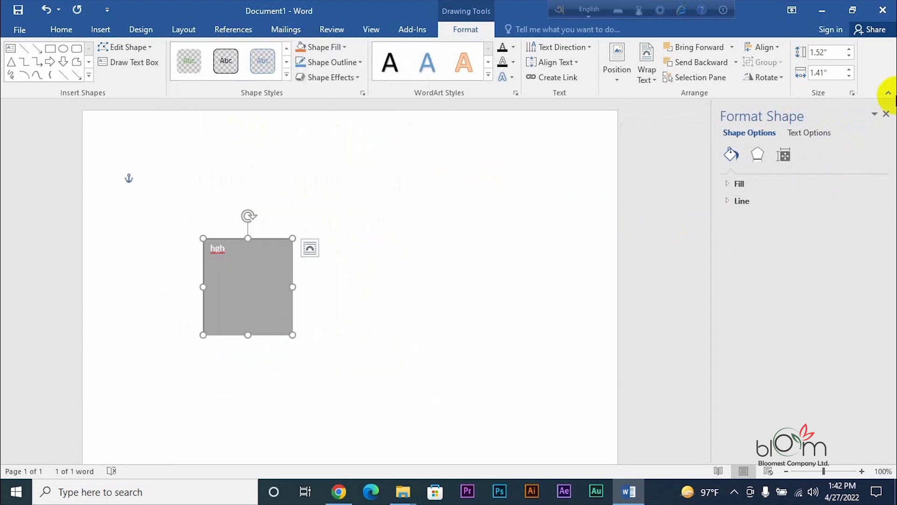
{"action": "left_click", "coordinate": [885, 114]}
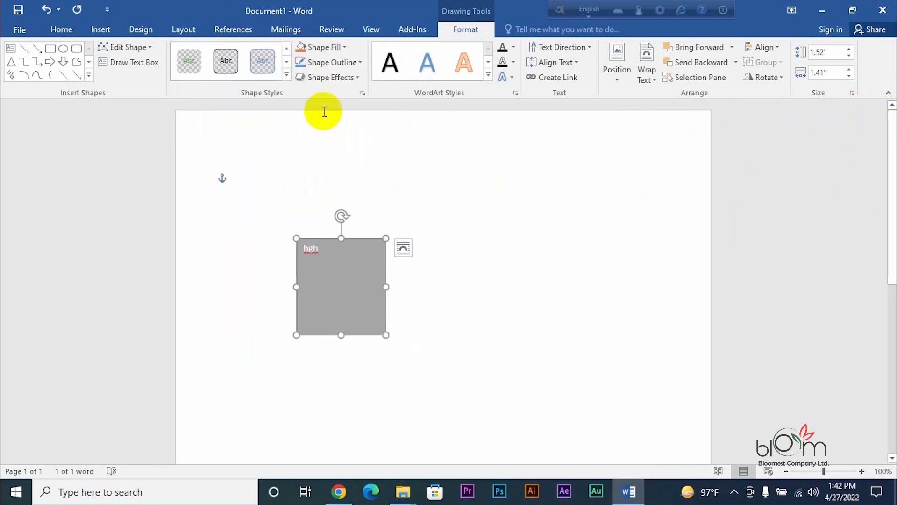
{"action": "left_click", "coordinate": [287, 76]}
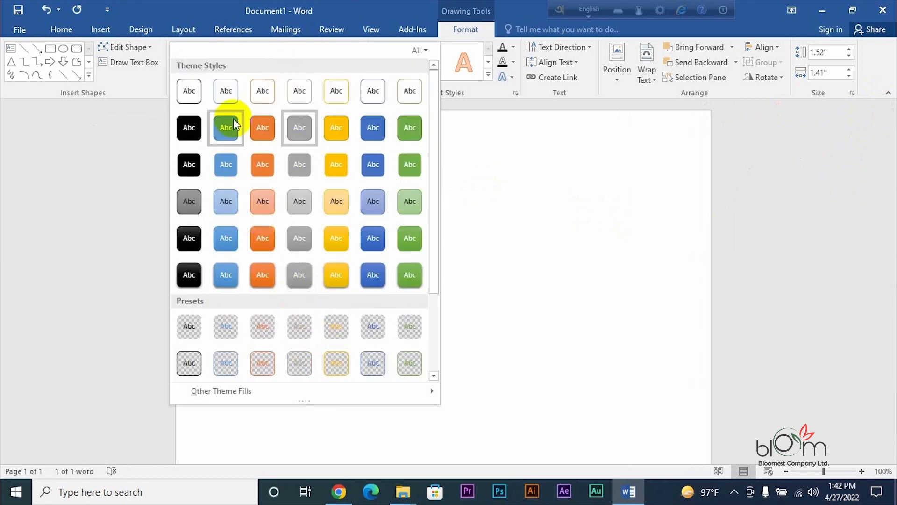
{"action": "left_click_drag", "start_coordinate": [436, 264], "coordinate": [445, 356]}
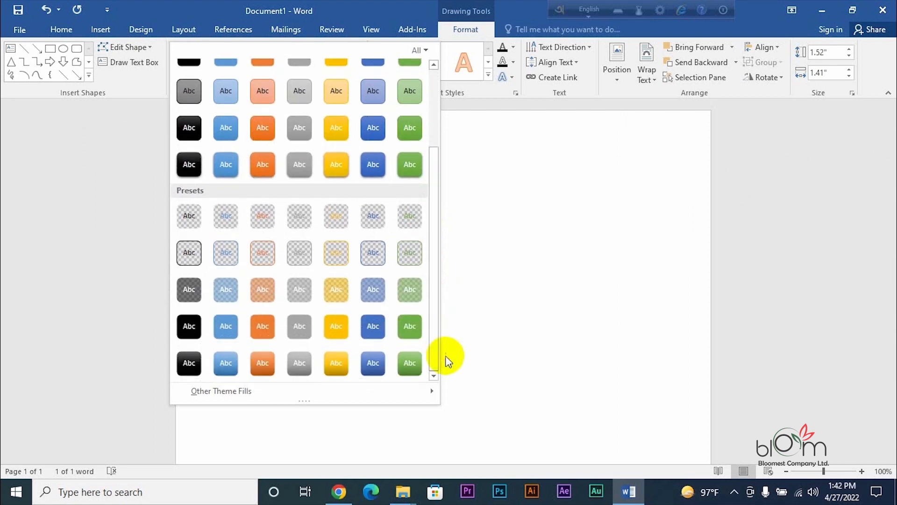
- Draw a test rectangle and delete it, then delete the grey text box
{"action": "left_click", "coordinate": [49, 57]}
{"action": "left_click_drag", "start_coordinate": [327, 293], "coordinate": [529, 265]}
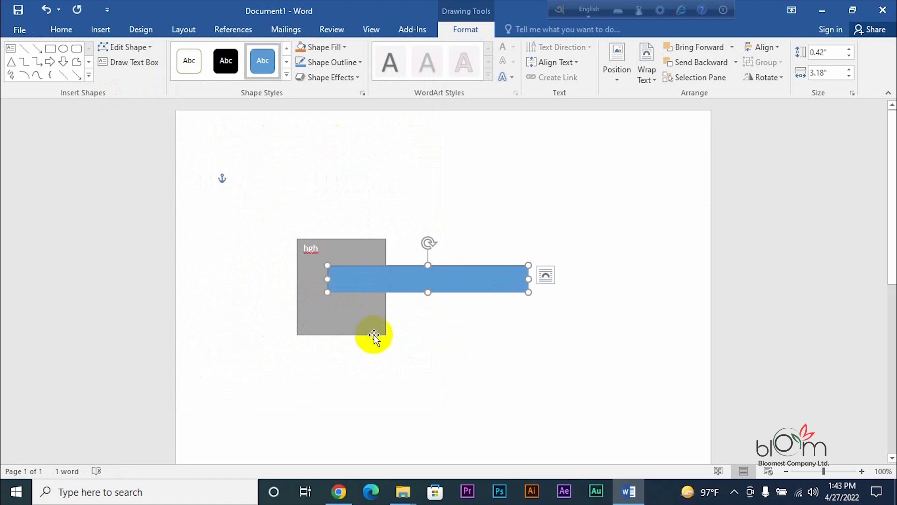
{"action": "key", "text": "Delete"}
{"action": "left_click", "coordinate": [321, 273]}
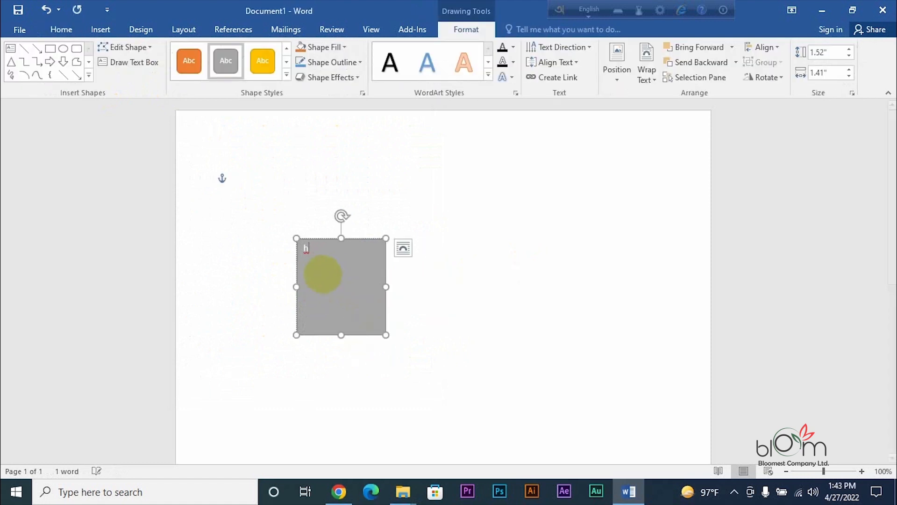
{"action": "left_click", "coordinate": [403, 248]}
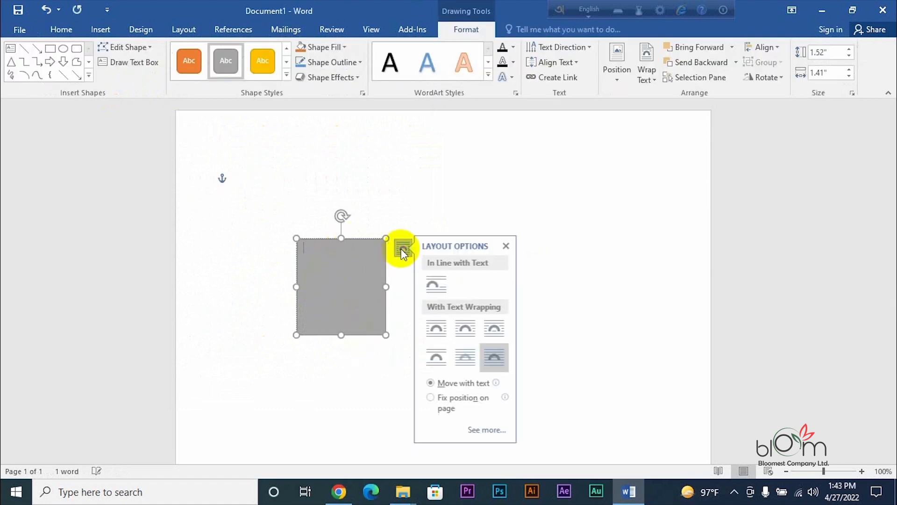
{"action": "key", "text": "Delete"}
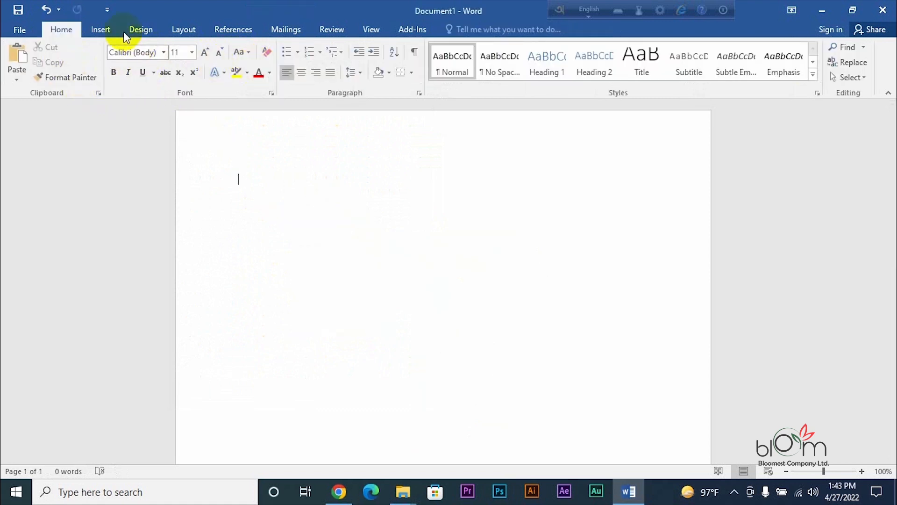
- Draw a 2.38" by 1.3" blue Rounded Rectangle near the page's right margin
{"action": "left_click", "coordinate": [100, 29]}
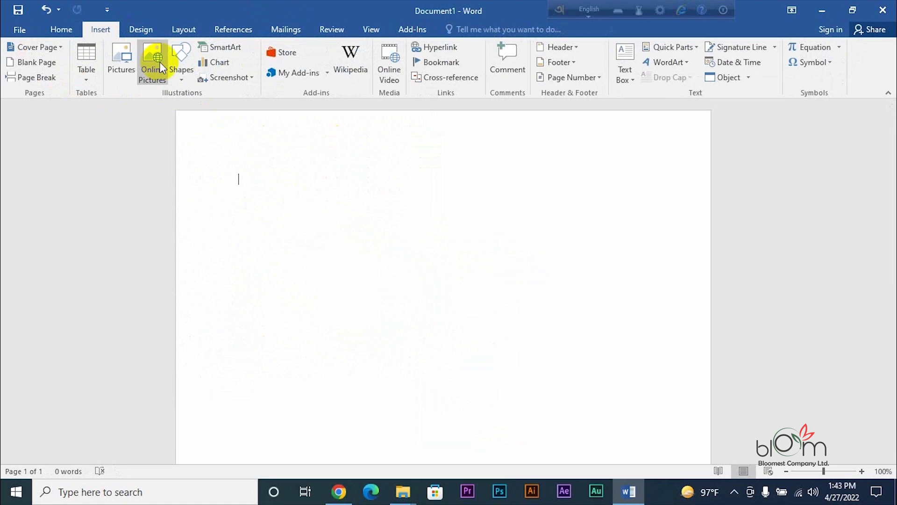
{"action": "left_click", "coordinate": [178, 55]}
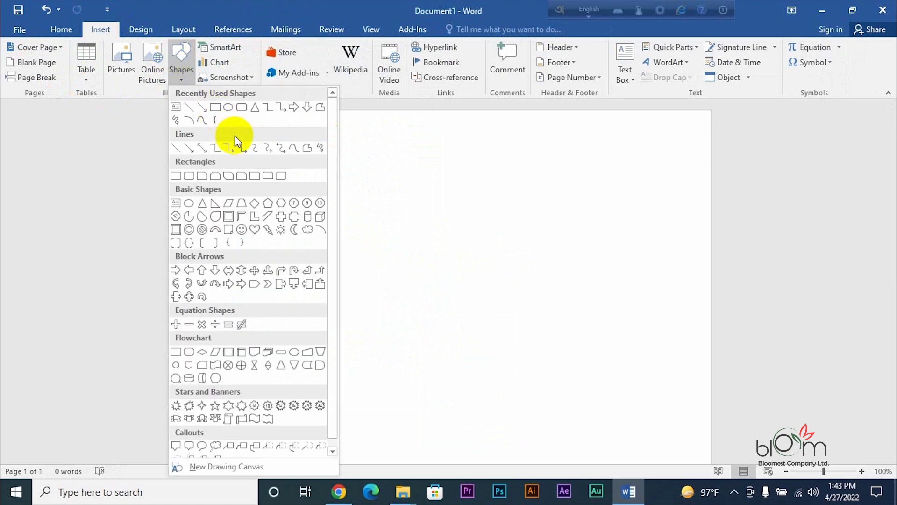
{"action": "left_click", "coordinate": [241, 114]}
{"action": "mouse_move", "coordinate": [622, 146]}
{"action": "left_mouse_down"}
{"action": "mouse_move", "coordinate": [647, 213]}
{"action": "mouse_move", "coordinate": [683, 279]}
{"action": "mouse_move", "coordinate": [704, 295]}
{"action": "left_mouse_up"}
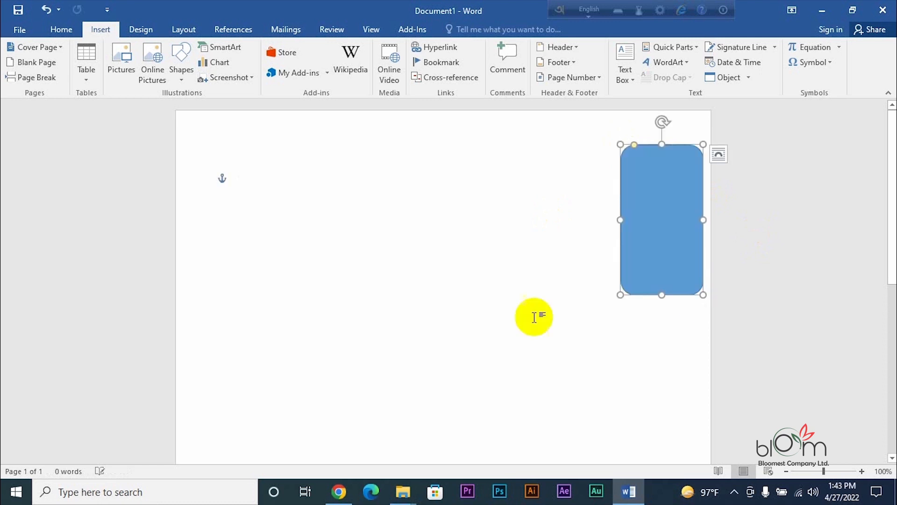
{"action": "left_click", "coordinate": [287, 76]}
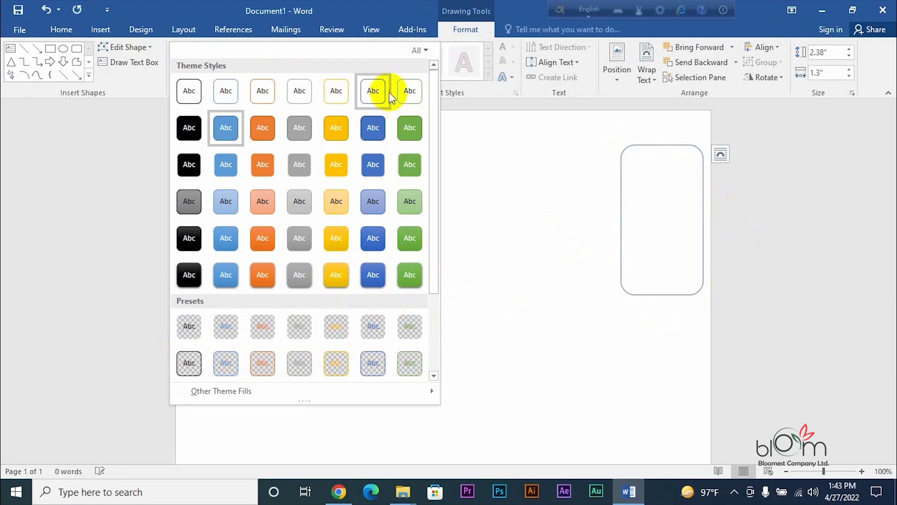
- Browse the shape style choices, then fill the rounded rectangle with blue-gray
{"action": "left_click", "coordinate": [421, 51]}
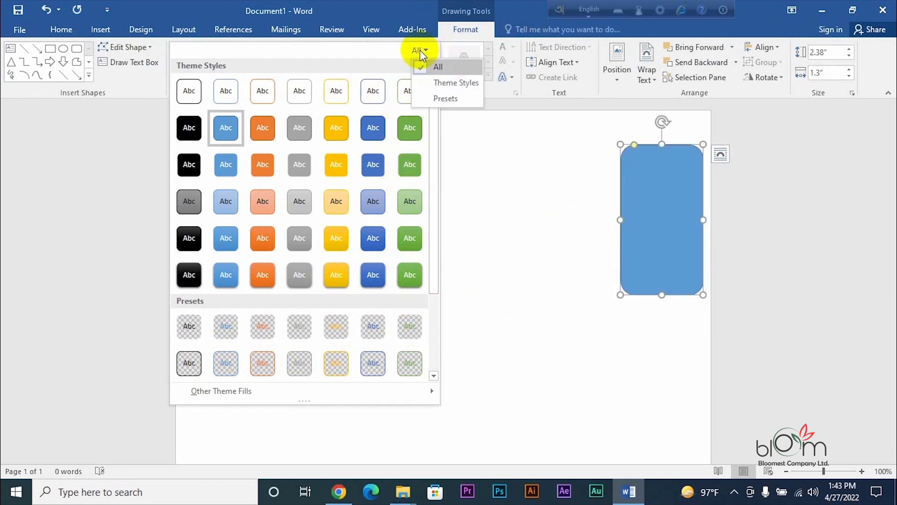
{"action": "left_click", "coordinate": [494, 160]}
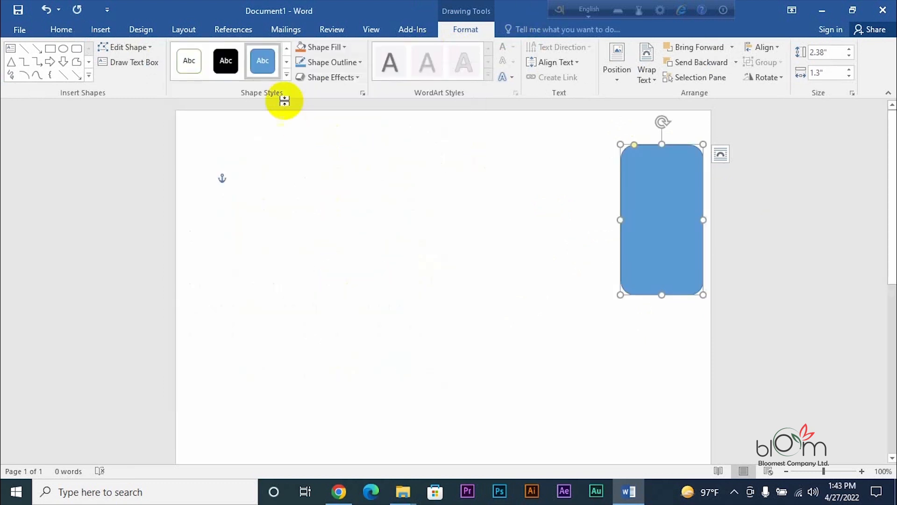
{"action": "left_click", "coordinate": [343, 49]}
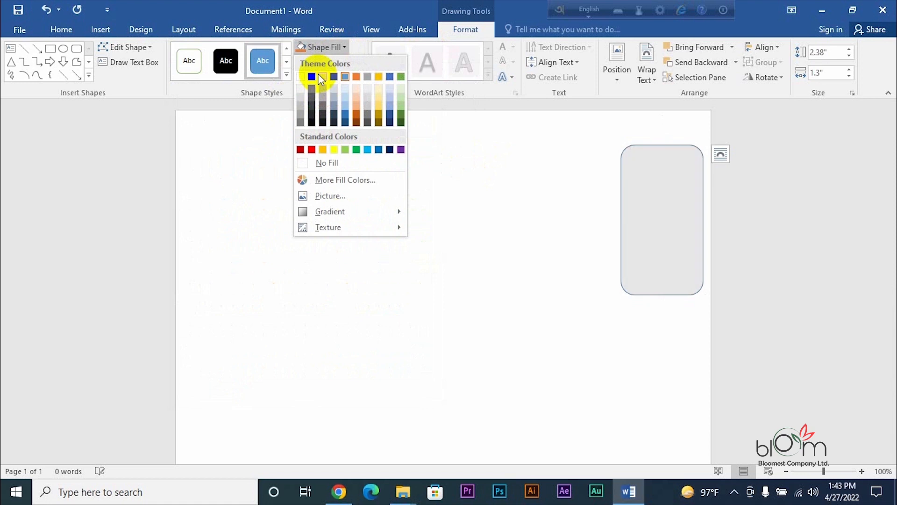
{"action": "left_click", "coordinate": [330, 106]}
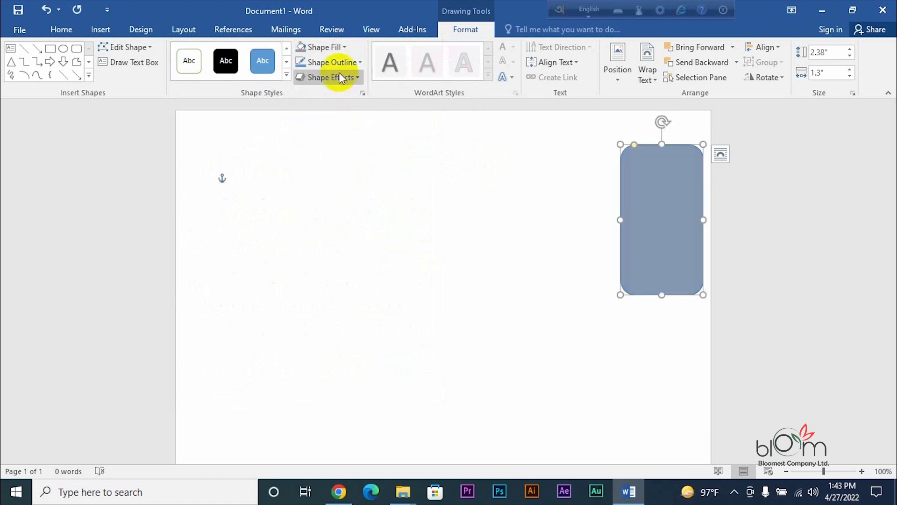
- Set the rounded rectangle's Shape Fill to No Fill so it is empty inside
{"action": "left_click", "coordinate": [336, 49]}
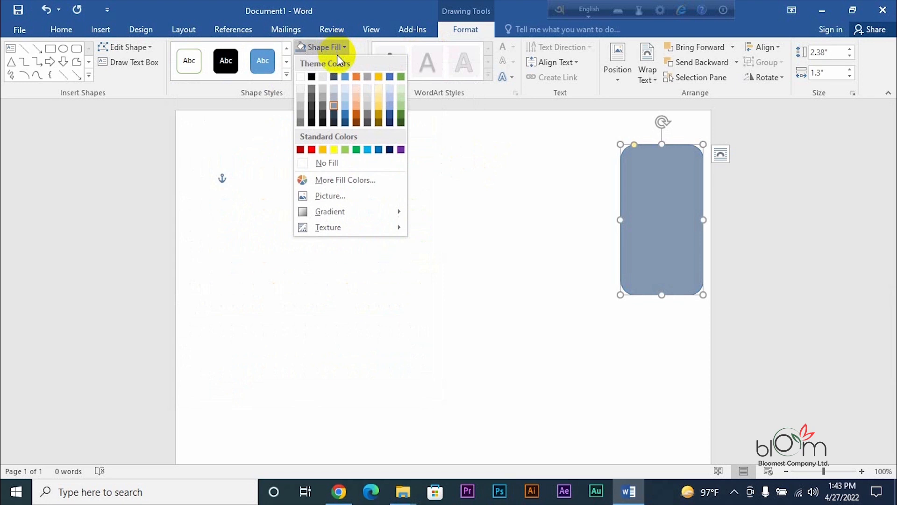
{"action": "left_click", "coordinate": [305, 165]}
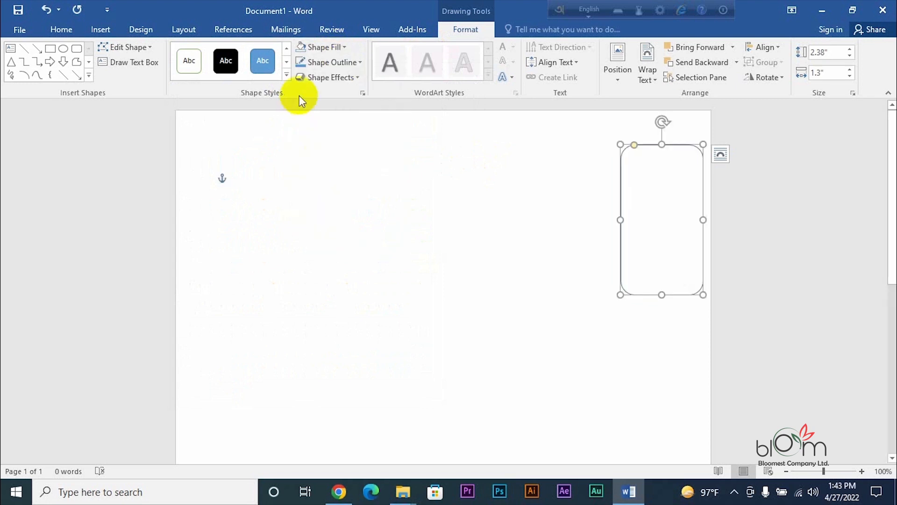
{"action": "left_click", "coordinate": [331, 47]}
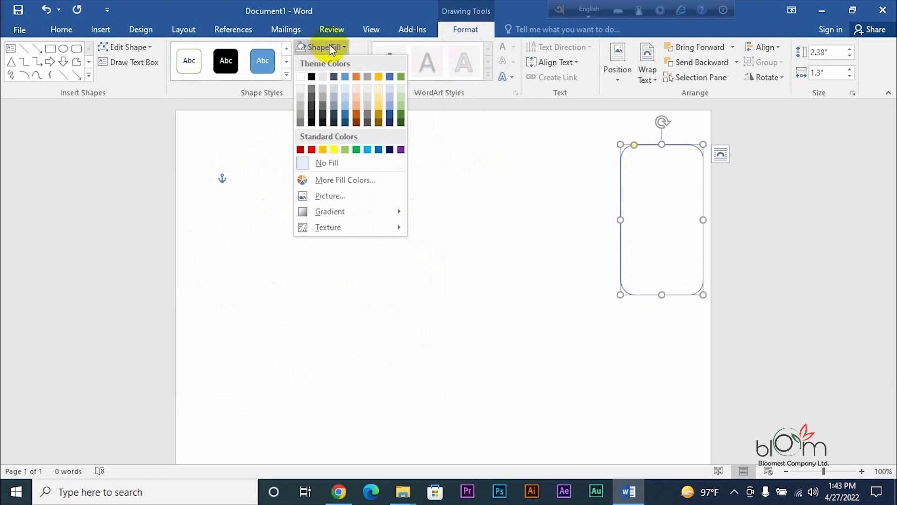
- Picture-fill the rounded rectangle with PNG 2 from New Volume (E:) > ME & tutorial
{"action": "left_click", "coordinate": [321, 195]}
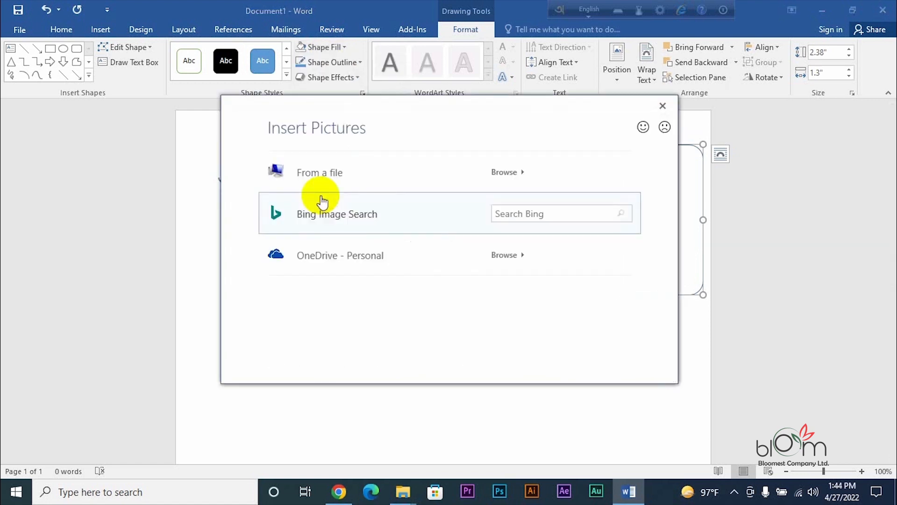
{"action": "left_click", "coordinate": [327, 182]}
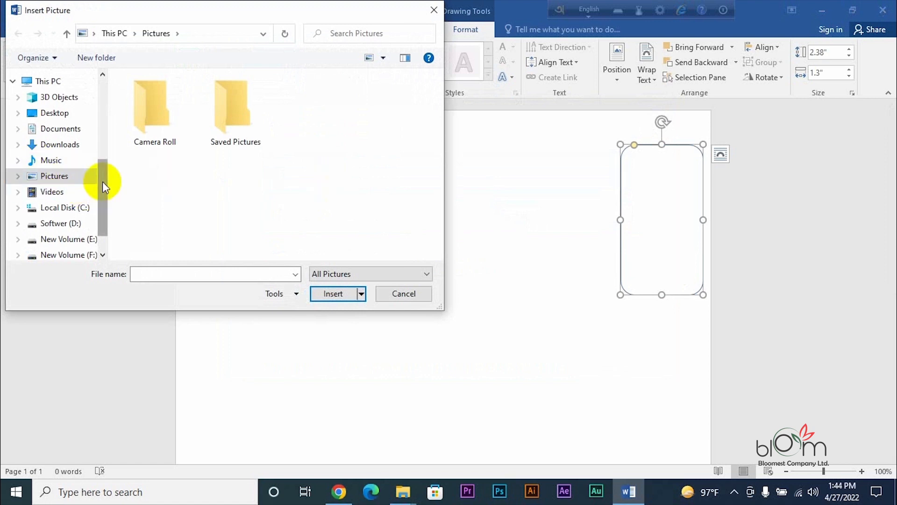
{"action": "left_click_drag", "start_coordinate": [102, 182], "coordinate": [104, 202]}
{"action": "left_click", "coordinate": [74, 202]}
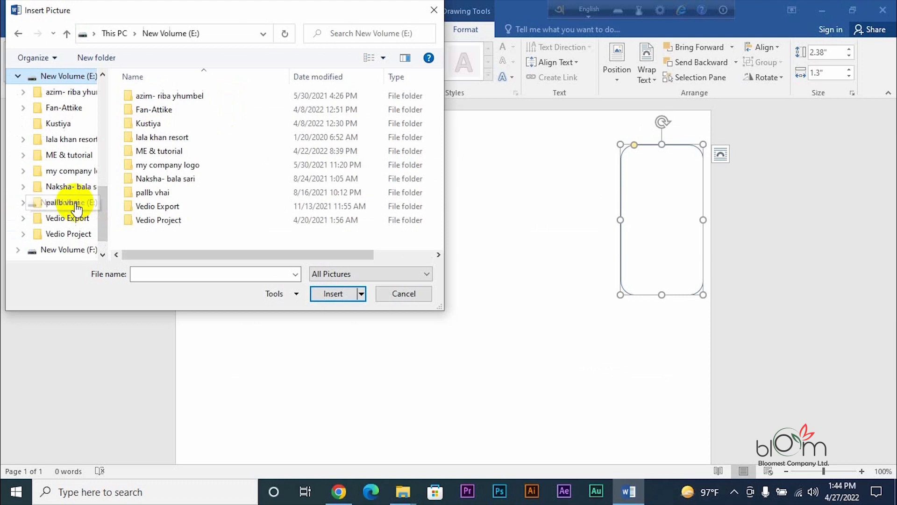
{"action": "double_click", "coordinate": [165, 151]}
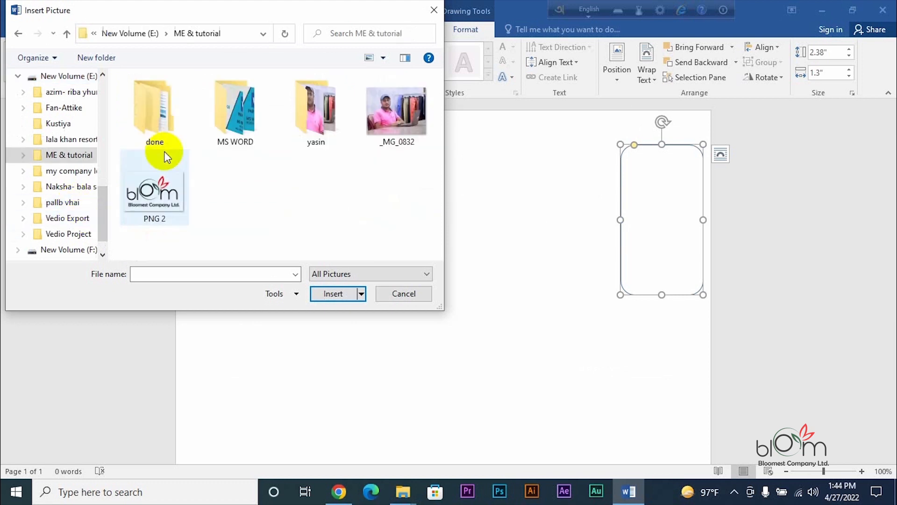
{"action": "left_click", "coordinate": [157, 180]}
{"action": "left_click", "coordinate": [333, 294]}
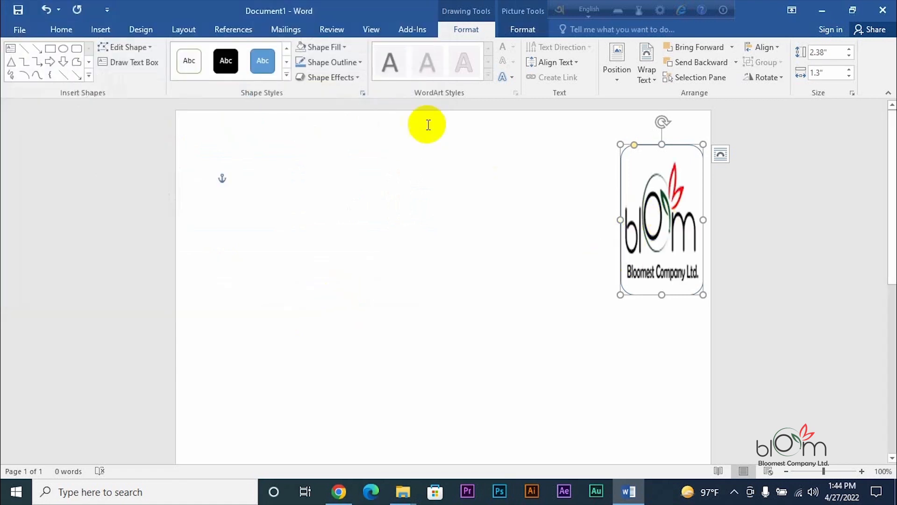
{"action": "left_click", "coordinate": [346, 49]}
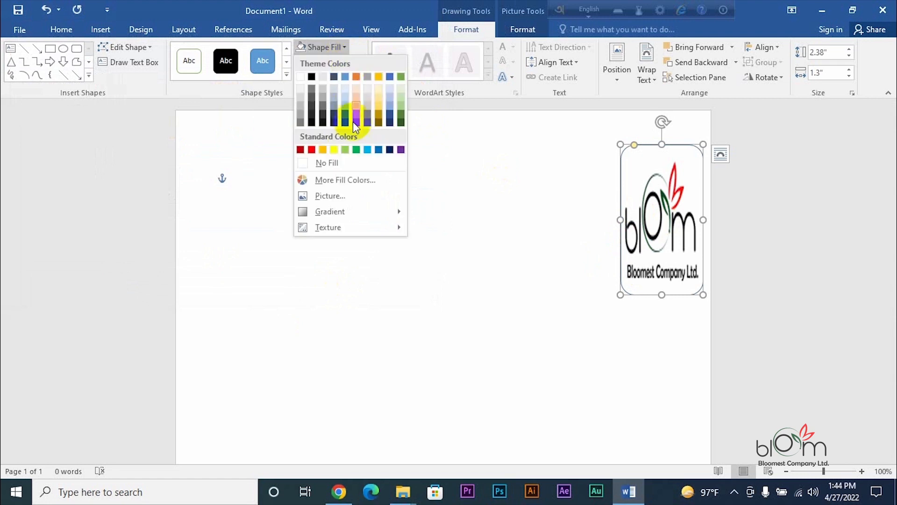
{"action": "mouse_move", "coordinate": [330, 210]}
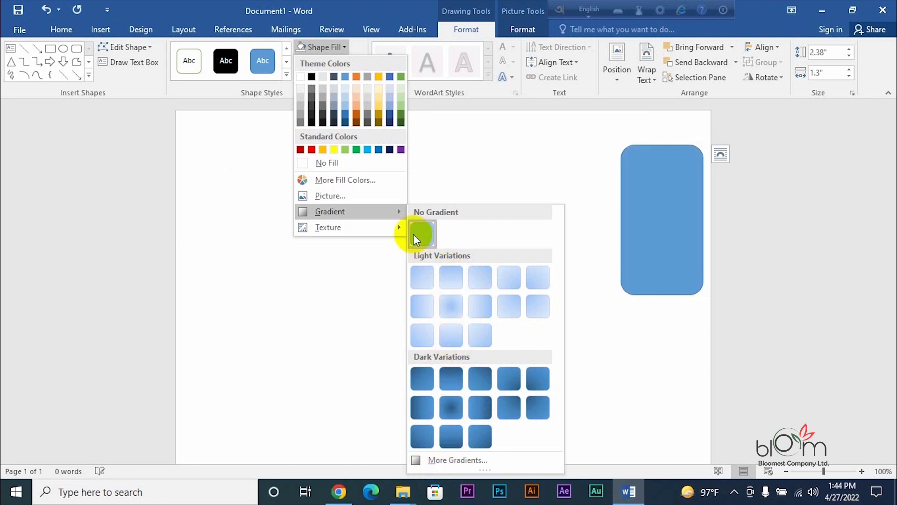
{"action": "mouse_move", "coordinate": [387, 229]}
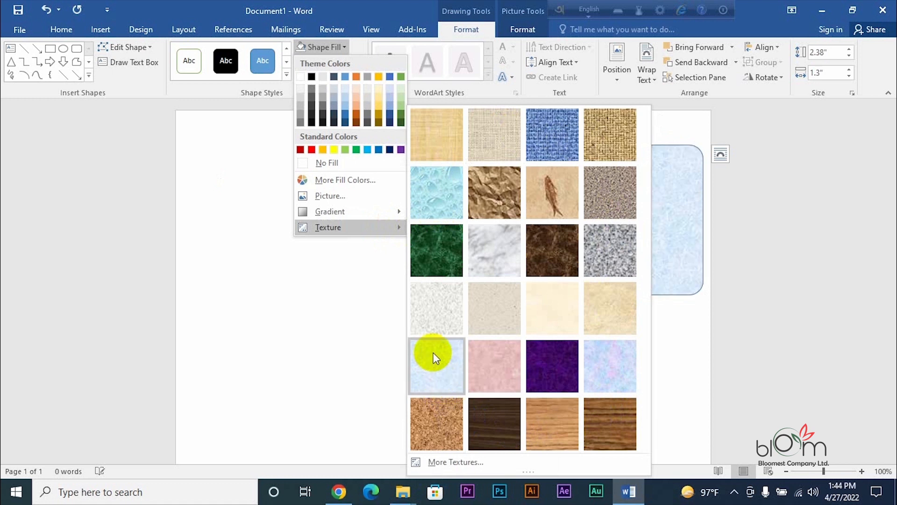
{"action": "left_click", "coordinate": [684, 133]}
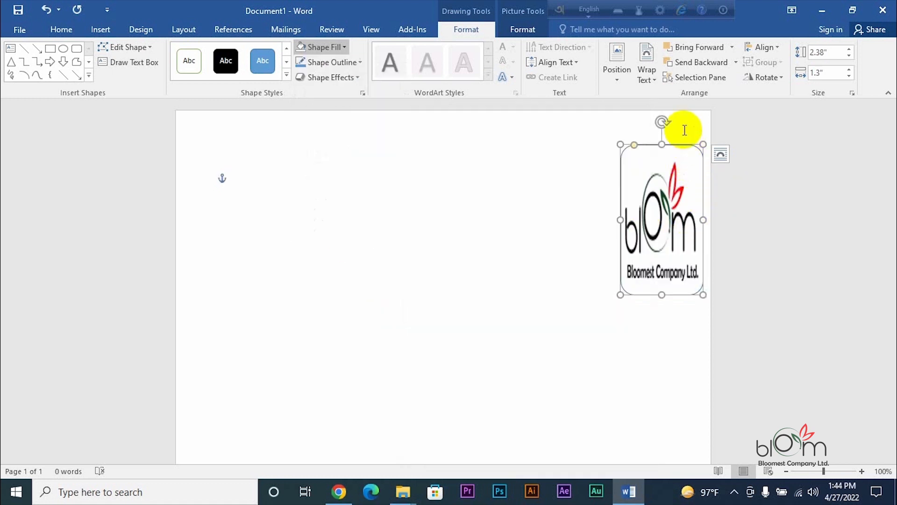
- Set the logo shape's line to No line in the Format Picture pane's Line section
{"action": "left_click", "coordinate": [344, 64]}
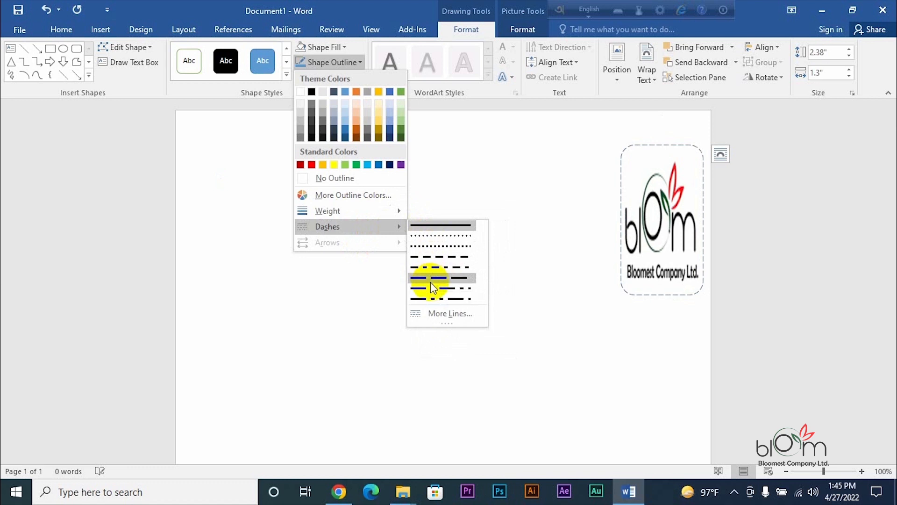
{"action": "left_click", "coordinate": [432, 314]}
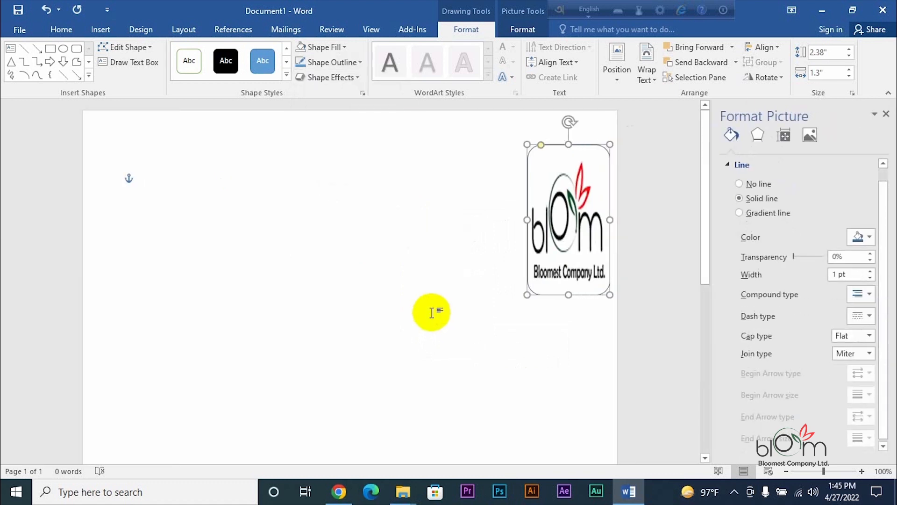
{"action": "left_click", "coordinate": [797, 256]}
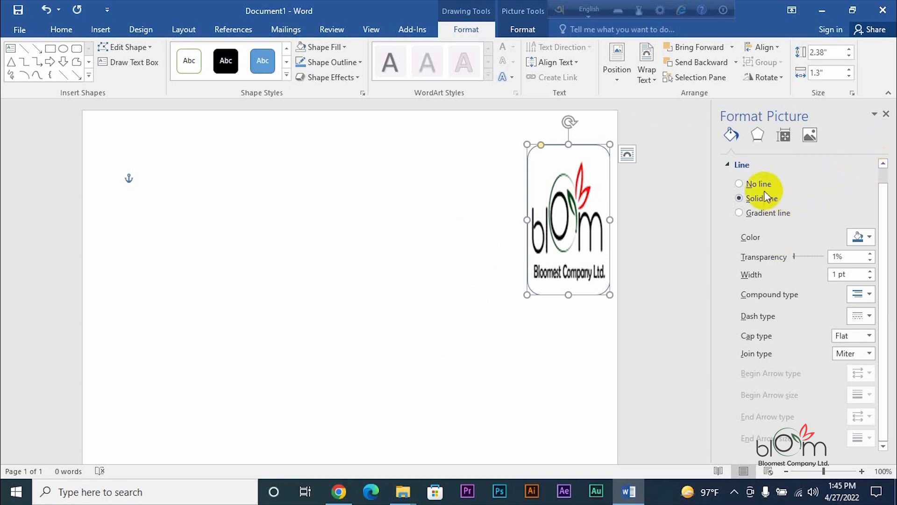
{"action": "left_click", "coordinate": [740, 183]}
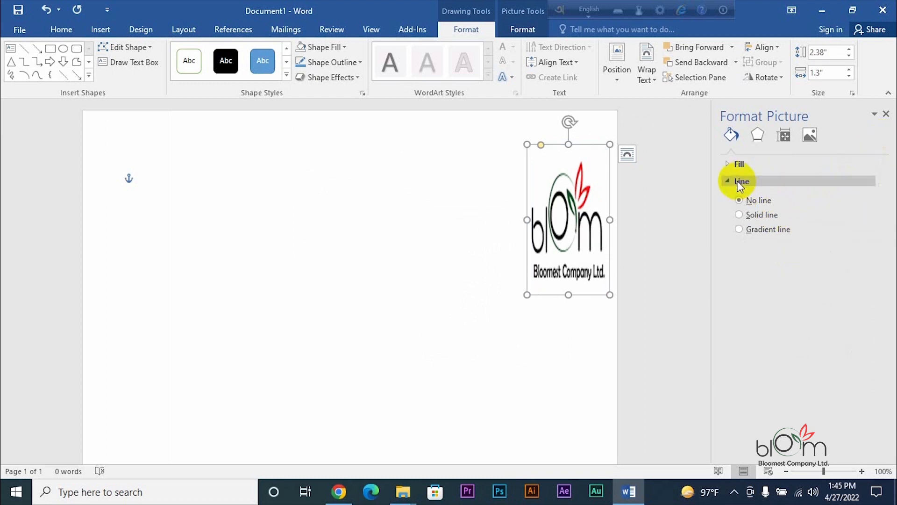
{"action": "left_click", "coordinate": [886, 114]}
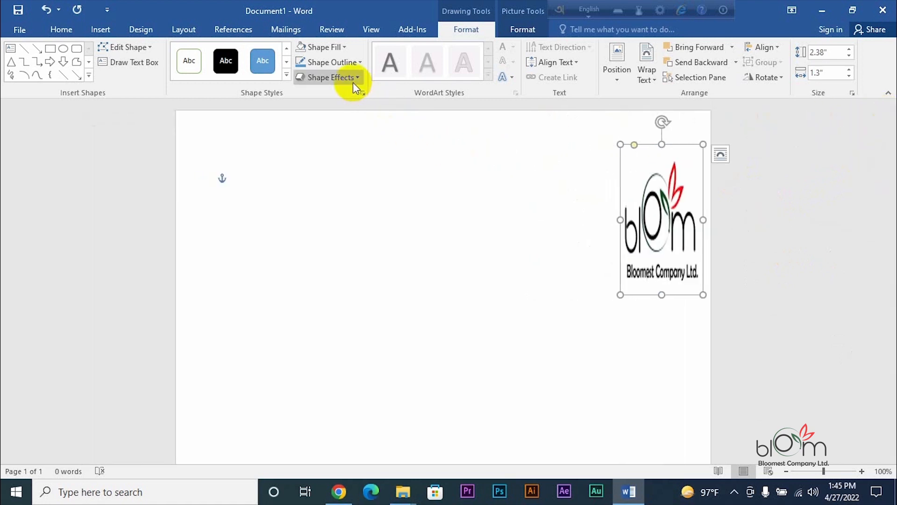
- Show the Shape Effects Preset options, previewing presets on the borderless logo shape
{"action": "left_click", "coordinate": [347, 63]}
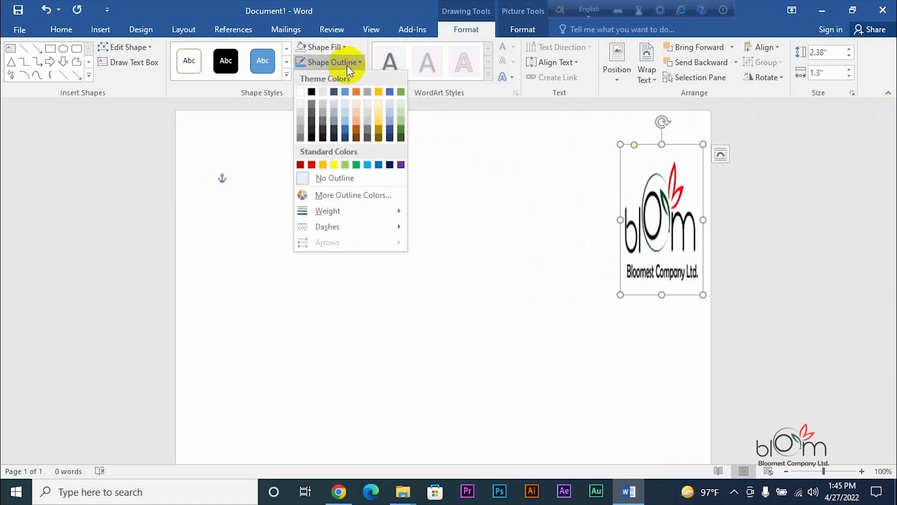
{"action": "left_click", "coordinate": [355, 65]}
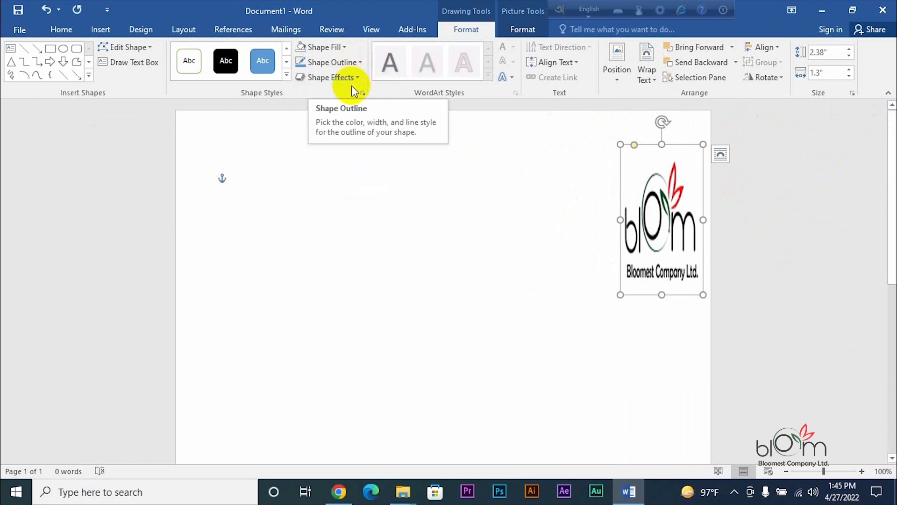
{"action": "left_click", "coordinate": [354, 80]}
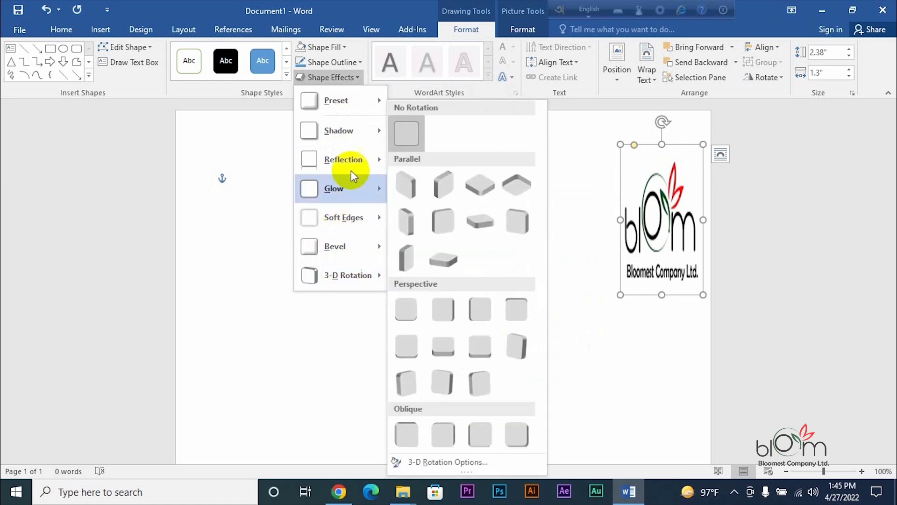
{"action": "mouse_move", "coordinate": [342, 104]}
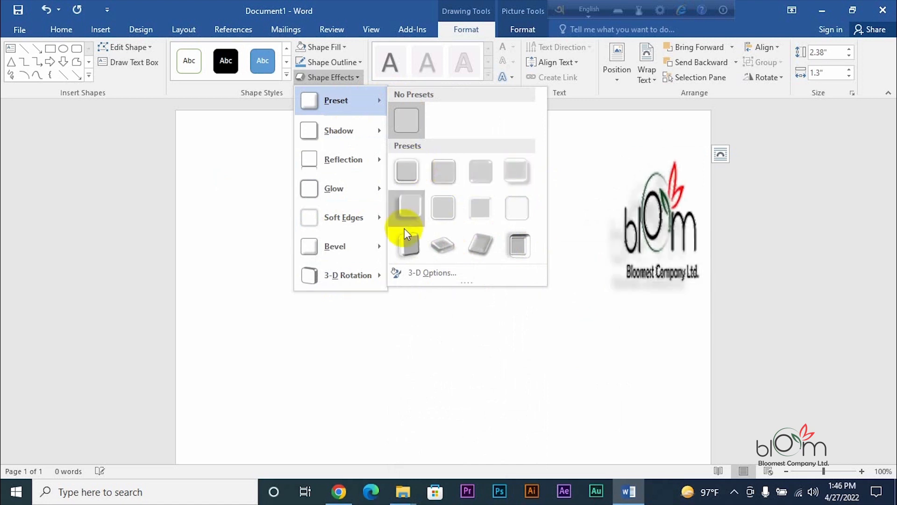
{"action": "mouse_move", "coordinate": [337, 130]}
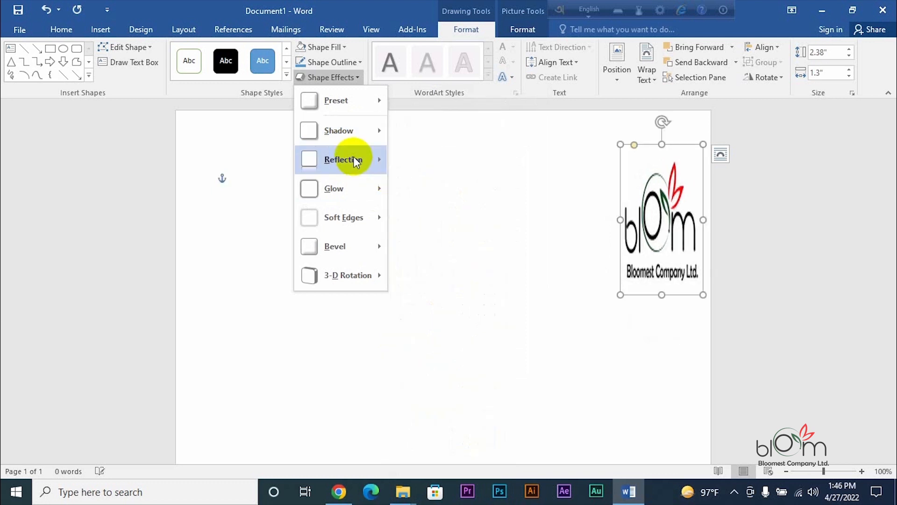
{"action": "mouse_move", "coordinate": [356, 161]}
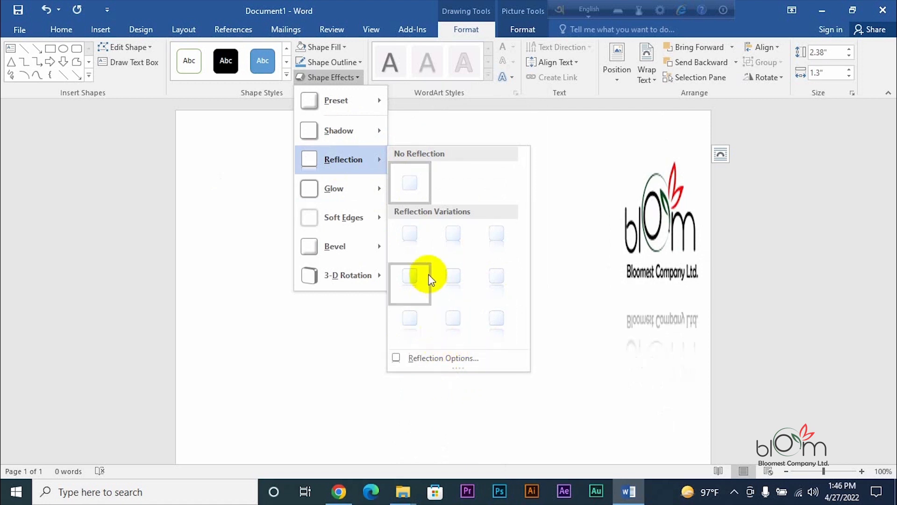
{"action": "mouse_move", "coordinate": [367, 191]}
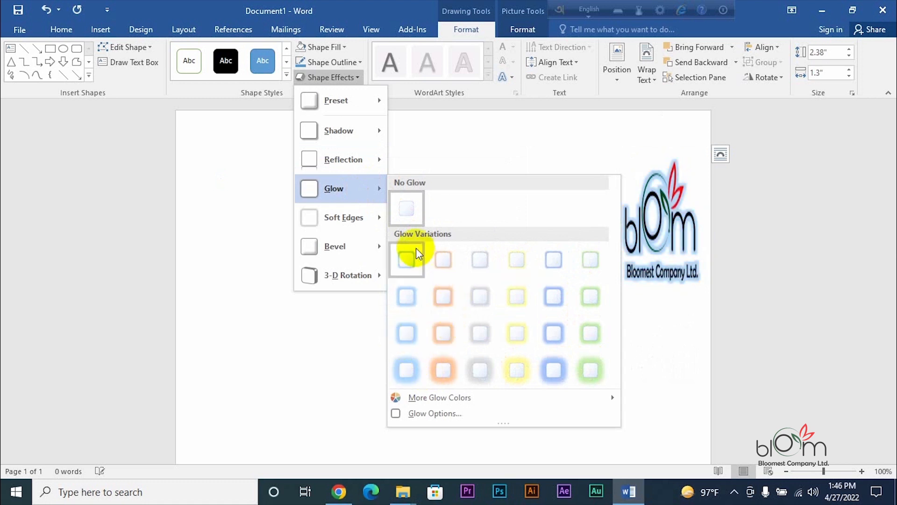
- Preview Glow, Soft Edges, Bevel and 3-D Rotation effects, then close without applying any
{"action": "mouse_move", "coordinate": [372, 218]}
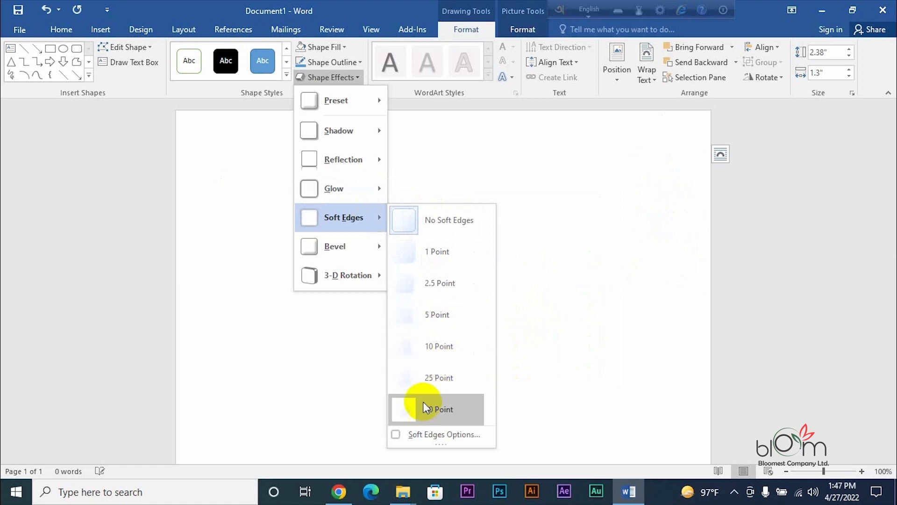
{"action": "mouse_move", "coordinate": [369, 244]}
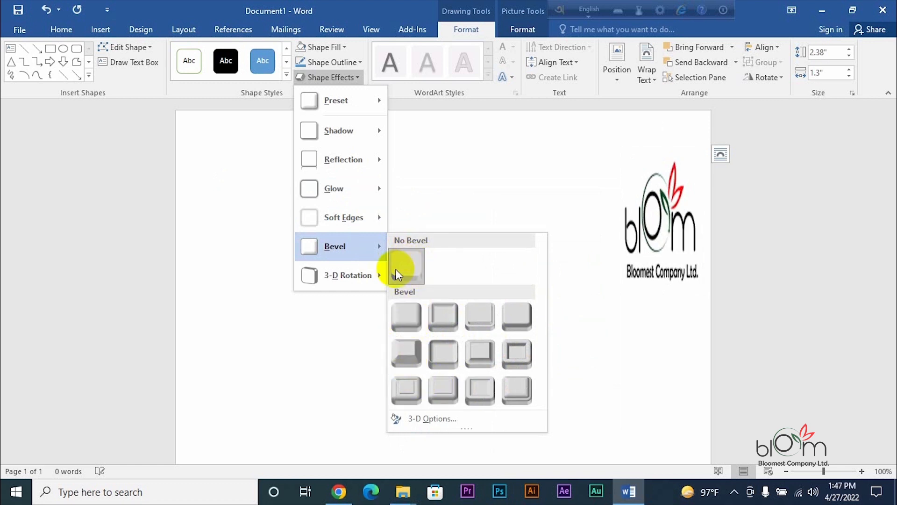
{"action": "mouse_move", "coordinate": [335, 280]}
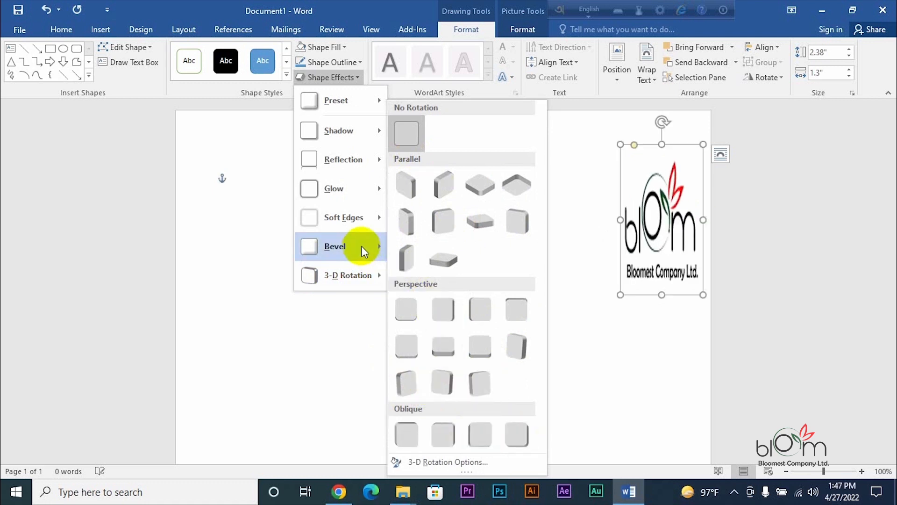
{"action": "left_click", "coordinate": [358, 77]}
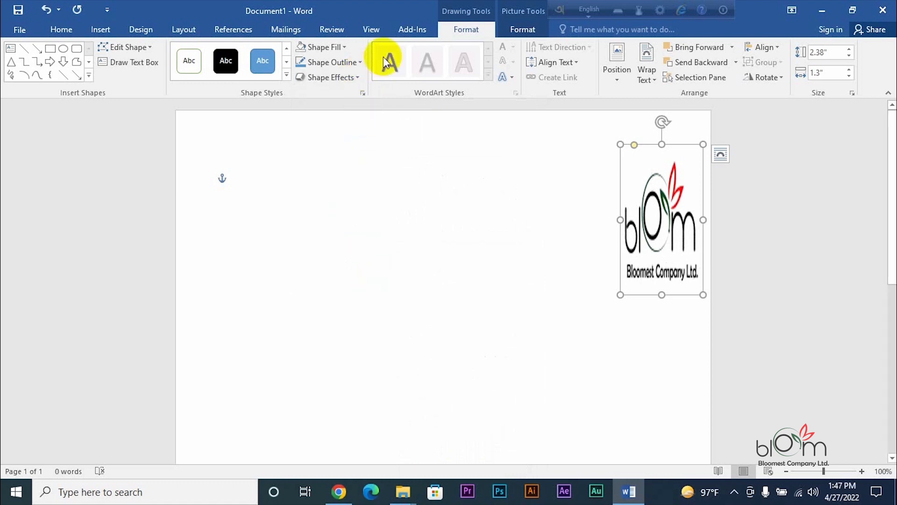